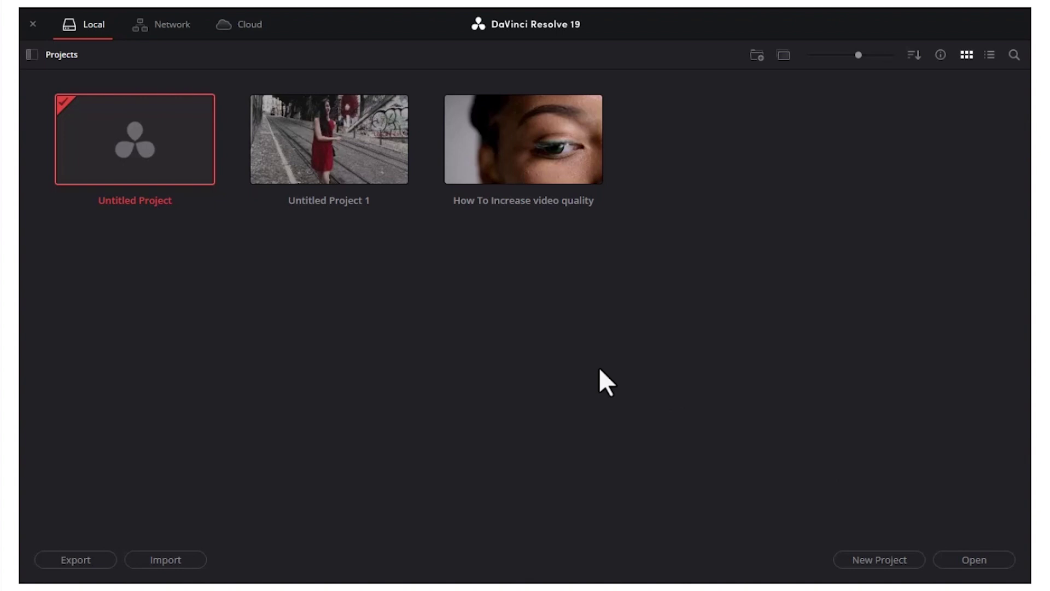
Create a new project named BEGINNER
{"action": "left_click", "coordinate": [880, 560]}
{"action": "type", "text": "BEGINNER"}
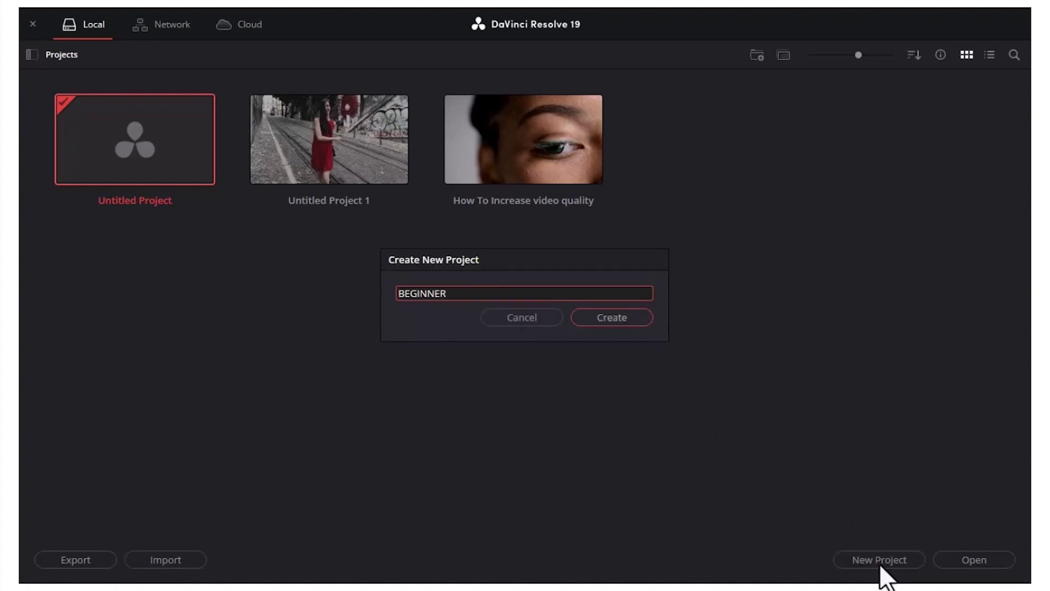
{"action": "left_click", "coordinate": [618, 316]}
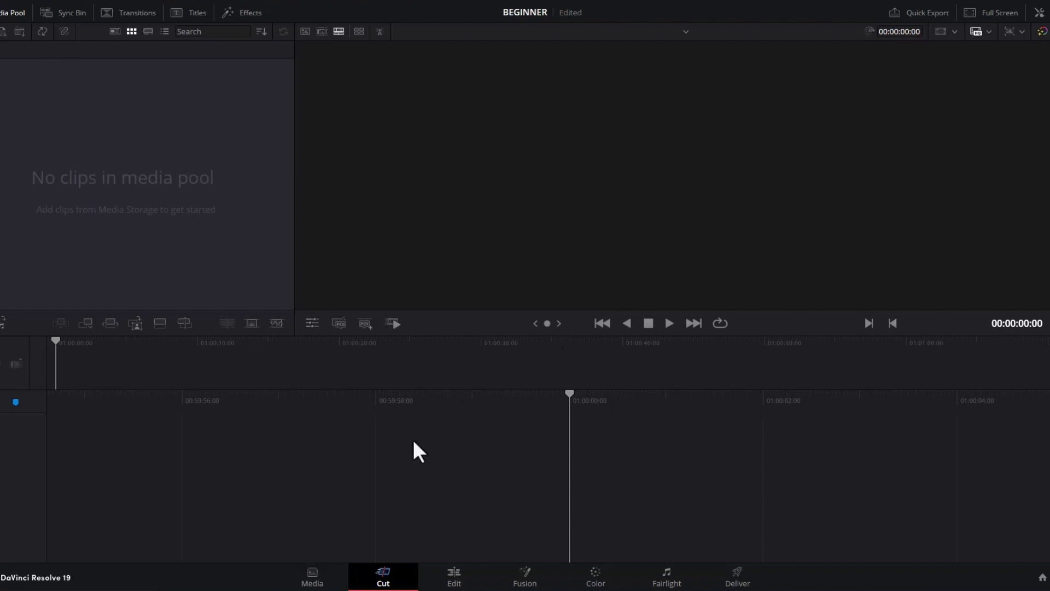
Look through the Media, Cut, Edit, Fusion, Color, Fairlight and Deliver pages, and return to the Edit page
{"action": "left_click", "coordinate": [309, 580]}
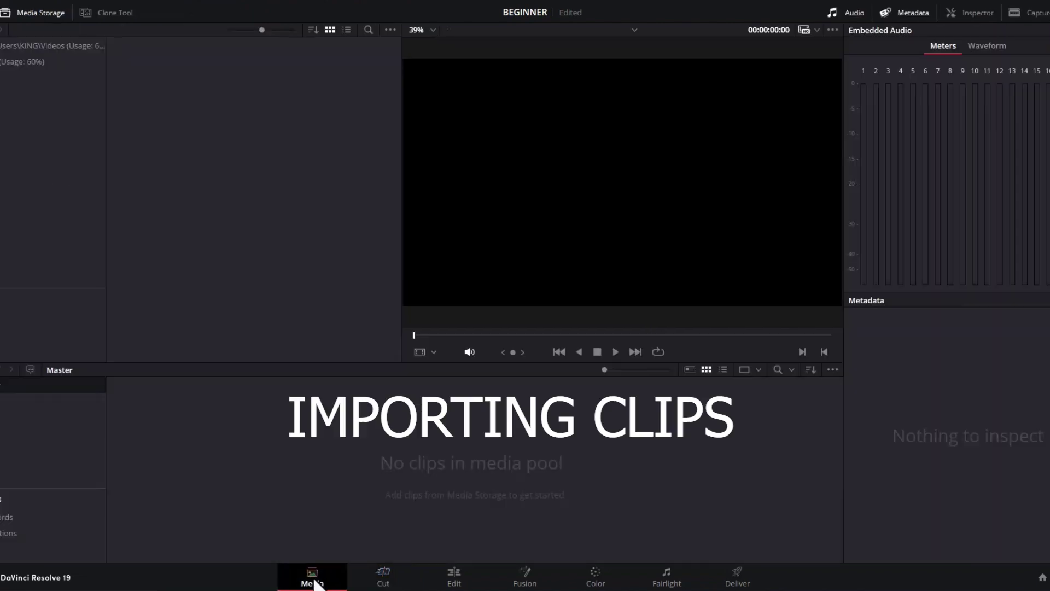
{"action": "left_click", "coordinate": [385, 581]}
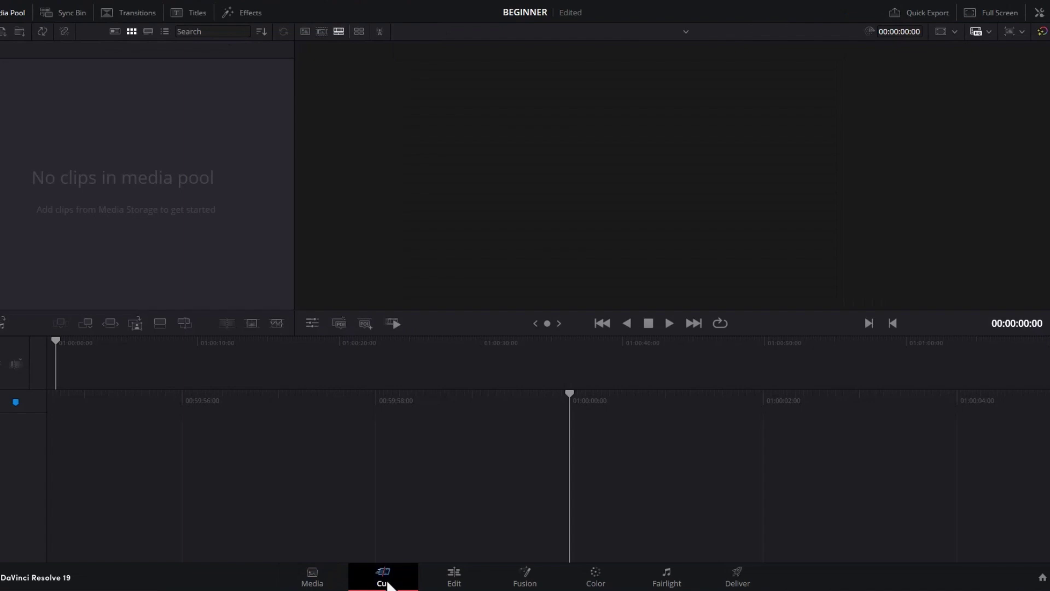
{"action": "left_click", "coordinate": [453, 585]}
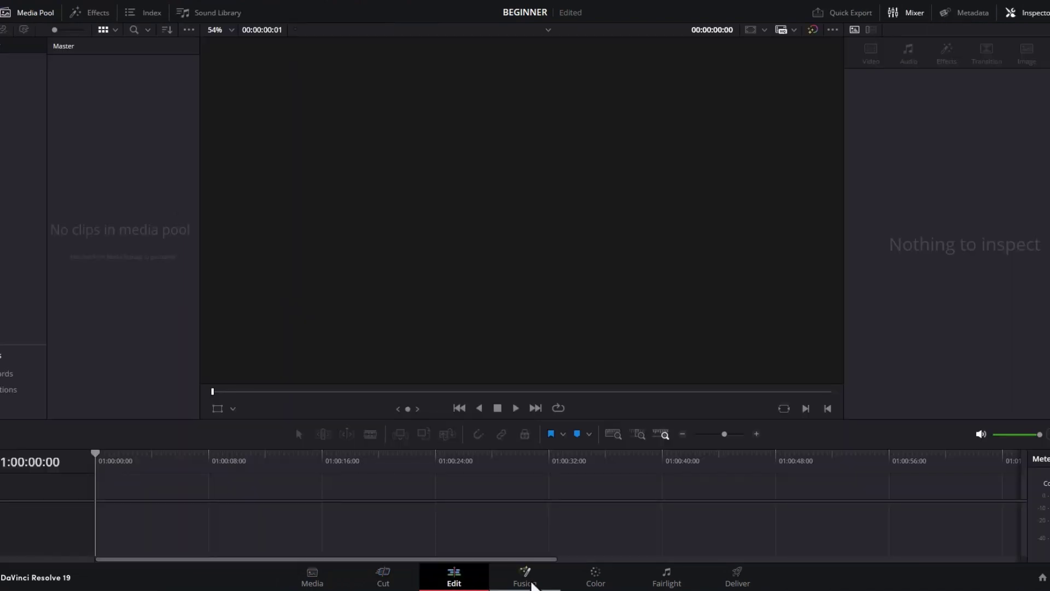
{"action": "left_click", "coordinate": [531, 583]}
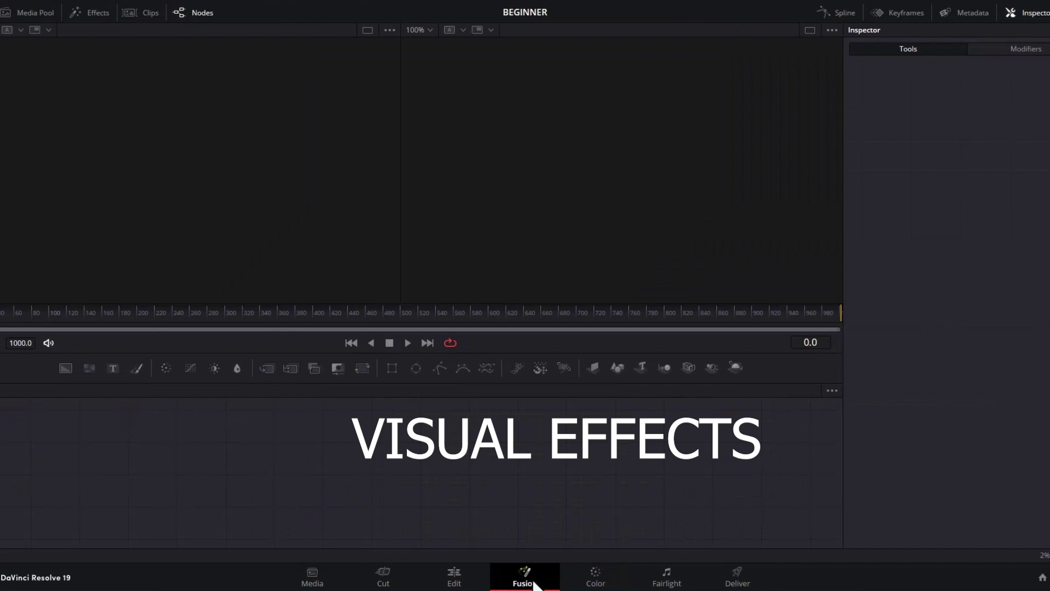
{"action": "left_click", "coordinate": [595, 581]}
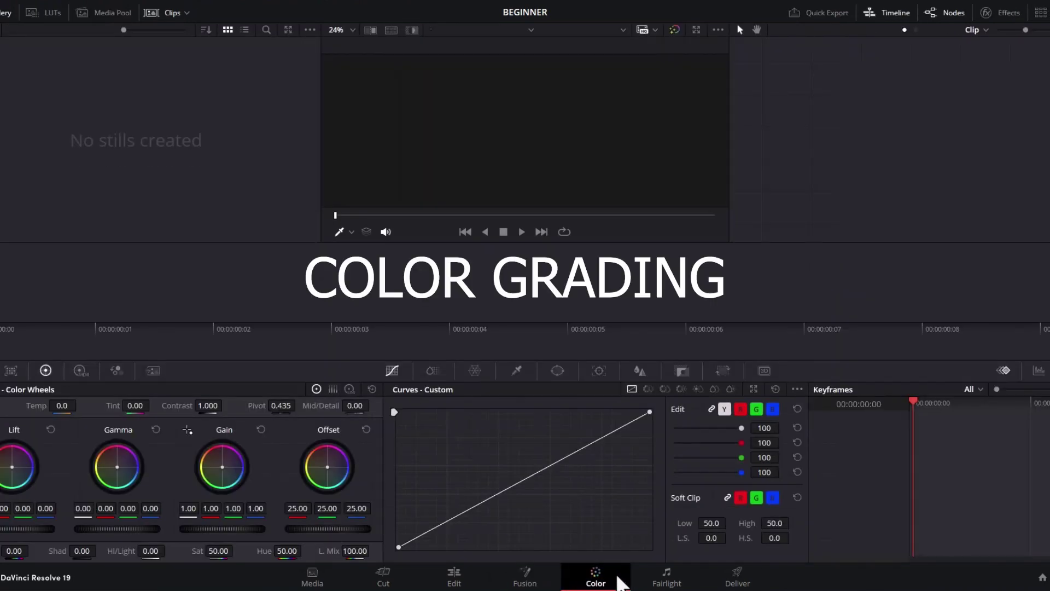
{"action": "left_click", "coordinate": [672, 585]}
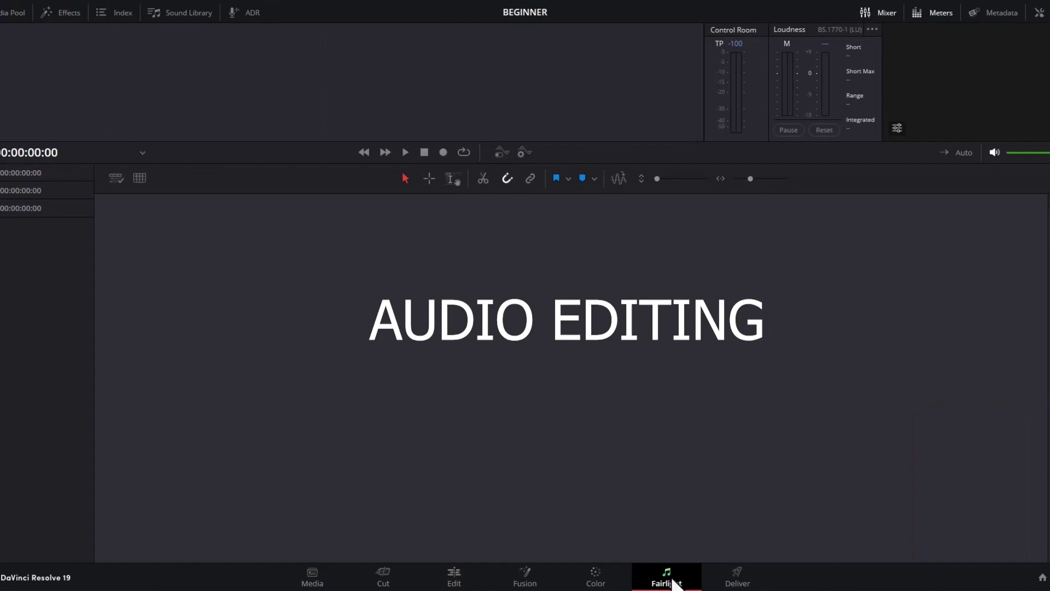
{"action": "left_click", "coordinate": [739, 583]}
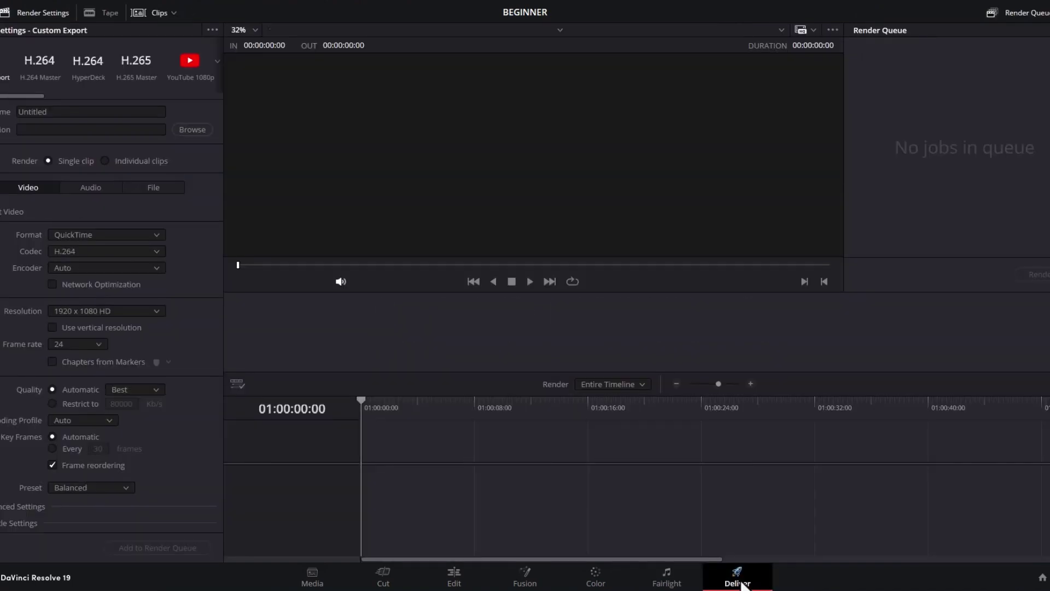
{"action": "left_click", "coordinate": [455, 581]}
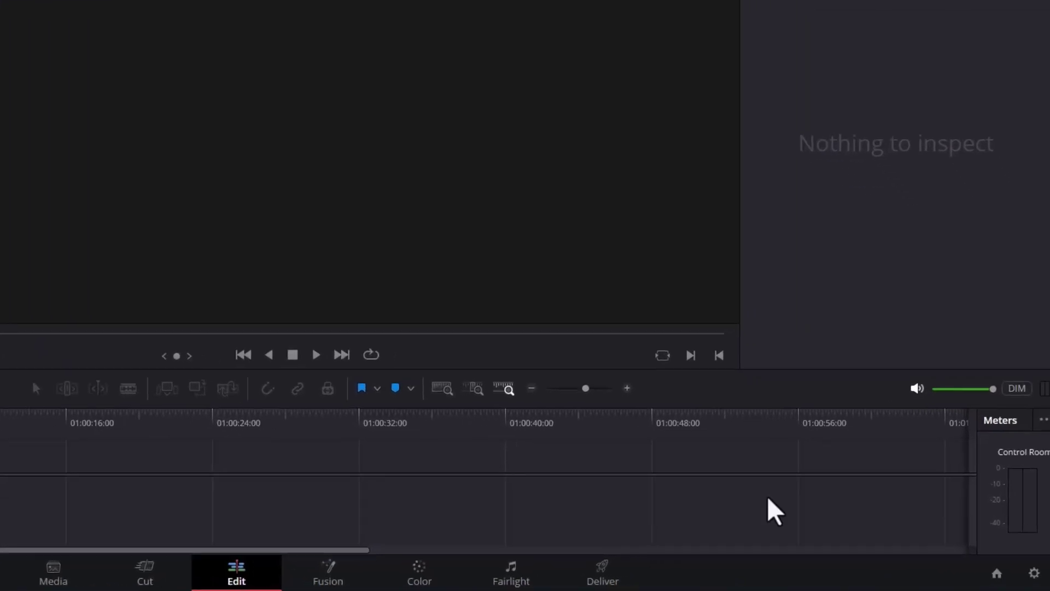
In the project settings, review the timeline resolution options and set the timeline frame rate to 30 frames per second
{"action": "left_click", "coordinate": [1021, 571]}
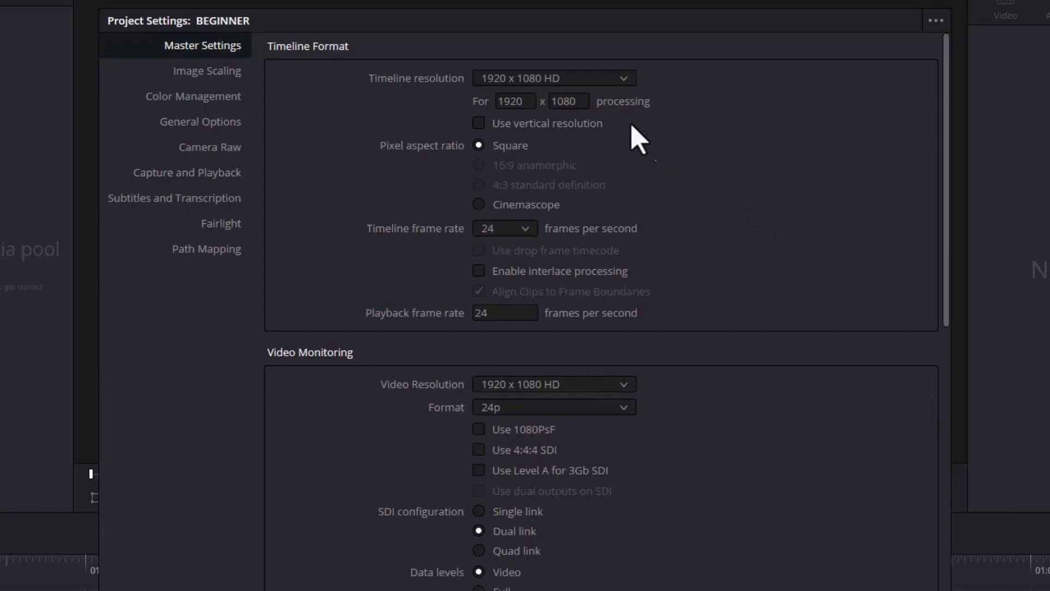
{"action": "left_click", "coordinate": [601, 78]}
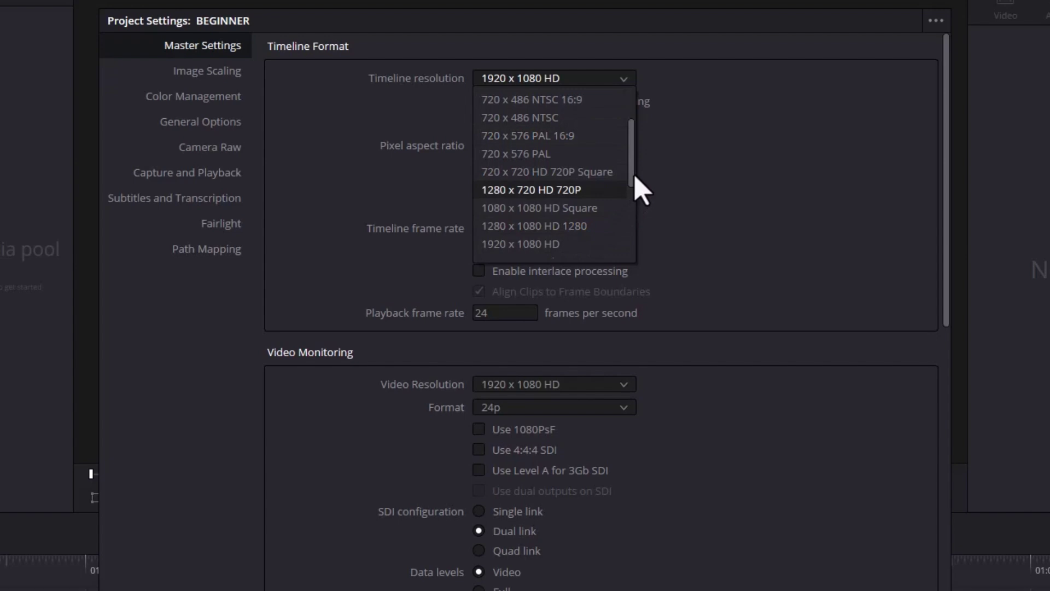
{"action": "left_click_drag", "start_coordinate": [635, 176], "coordinate": [635, 207]}
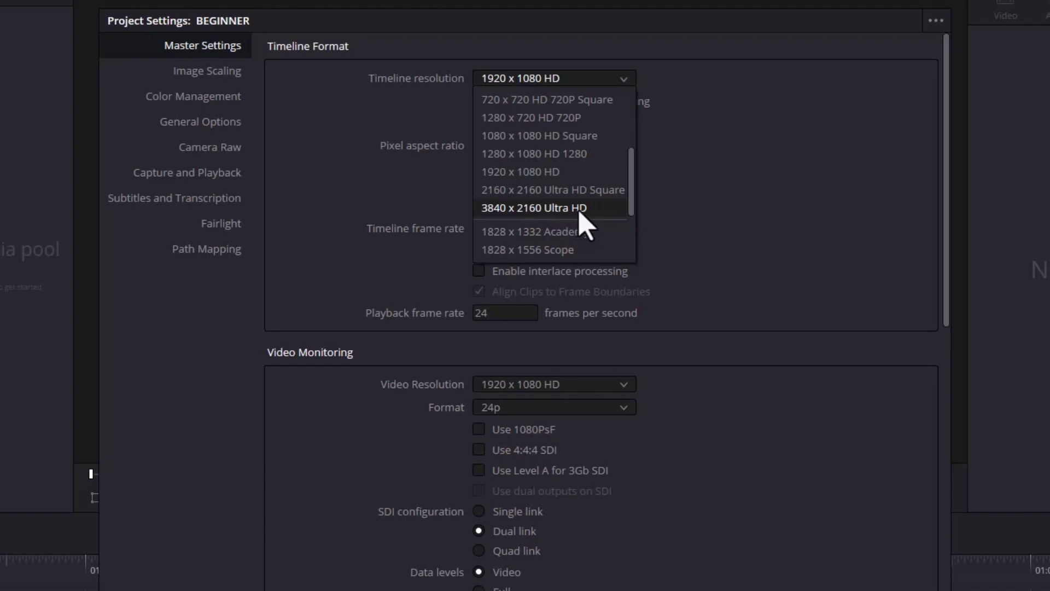
{"action": "left_click", "coordinate": [686, 195]}
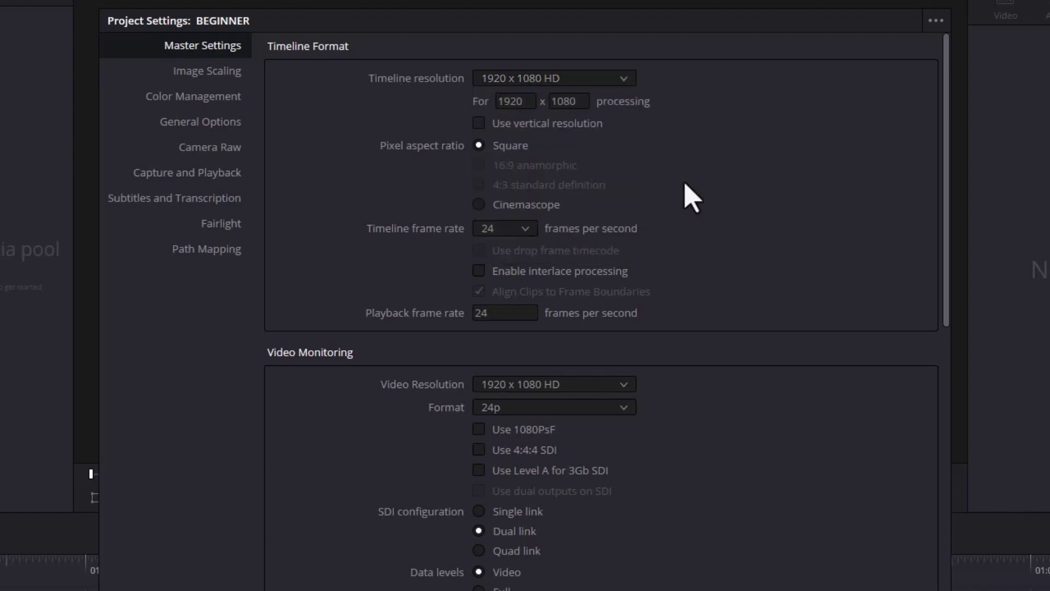
{"action": "left_click", "coordinate": [526, 229]}
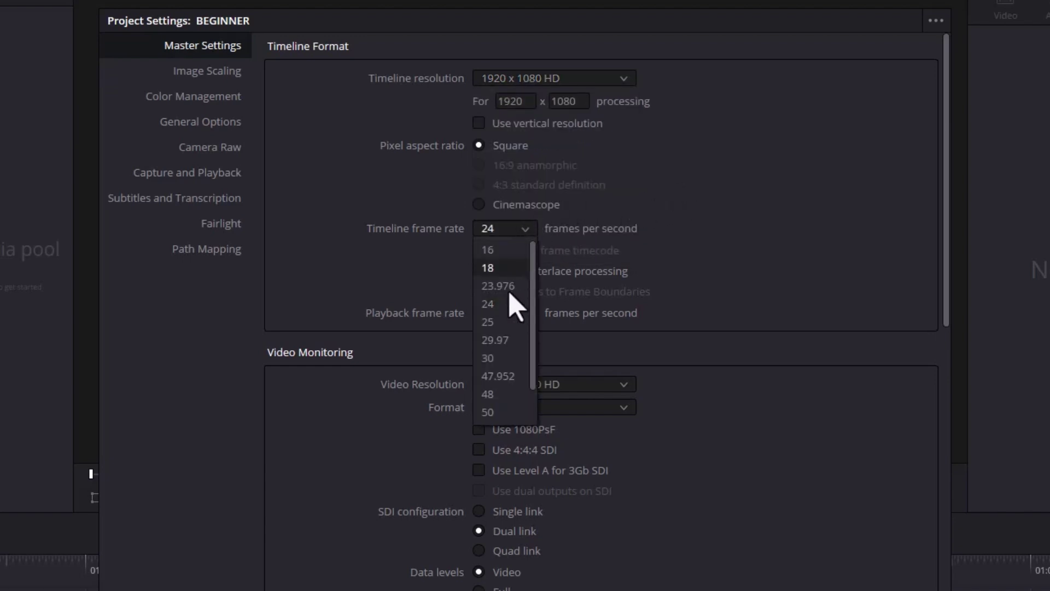
{"action": "left_click", "coordinate": [501, 358]}
Set the proxy media format to H.264 in the optimized media and render cache settings
{"action": "scroll", "coordinate": [957, 368], "scroll_direction": "down", "scroll_amount": 10}
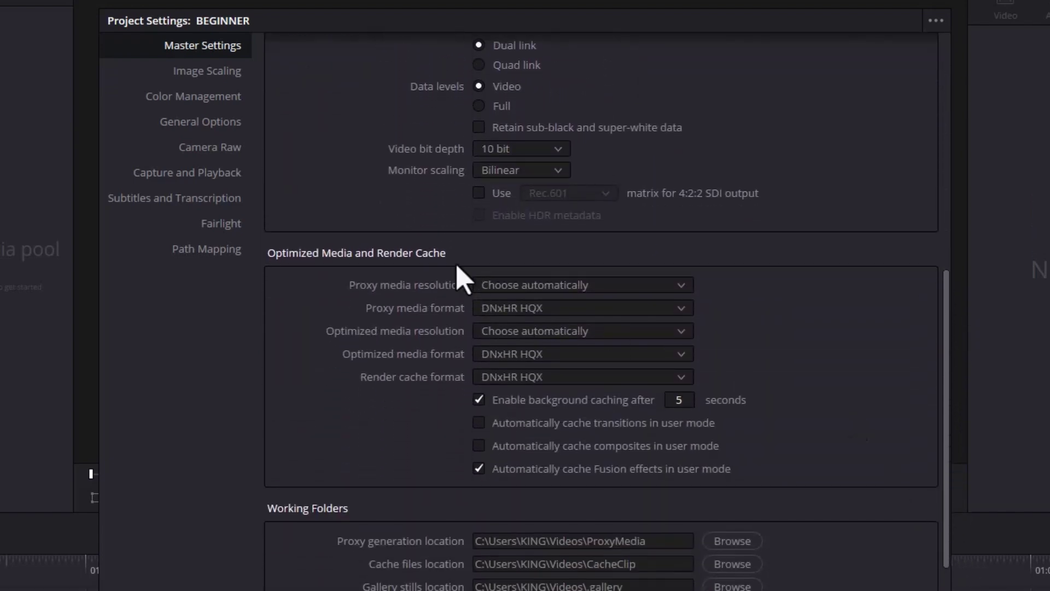
{"action": "left_click", "coordinate": [540, 309]}
{"action": "left_click", "coordinate": [535, 331]}
{"action": "left_click_drag", "start_coordinate": [950, 535], "coordinate": [950, 590]}
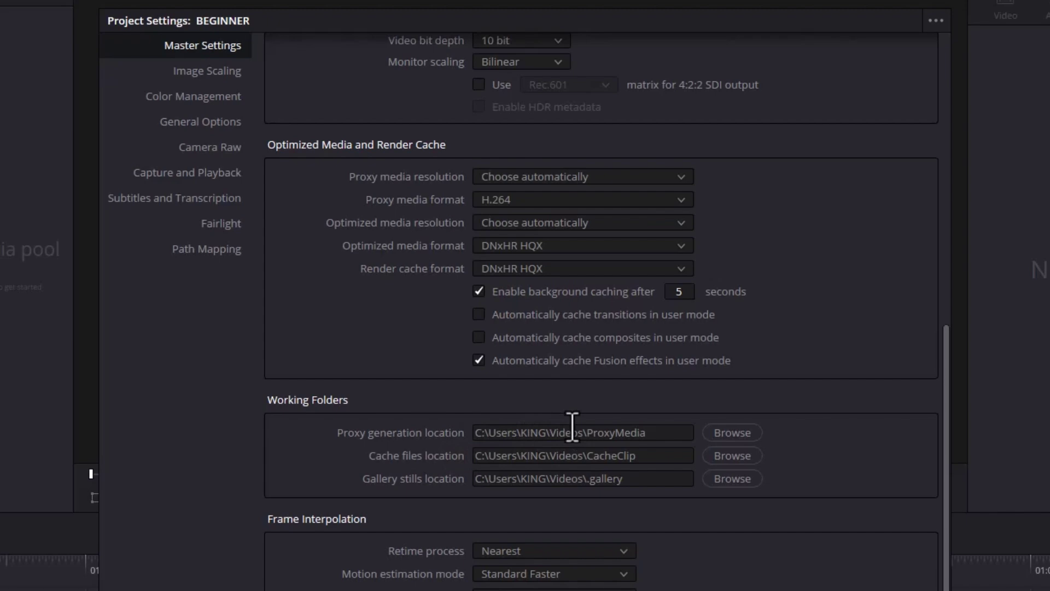
{"action": "left_click", "coordinate": [733, 434]}
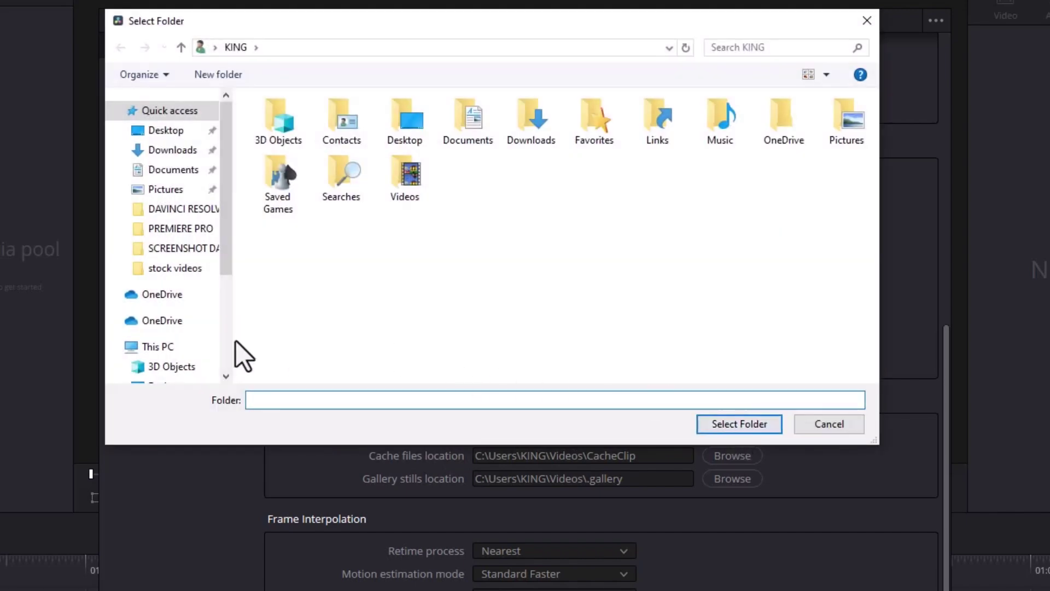
{"action": "left_click", "coordinate": [159, 348]}
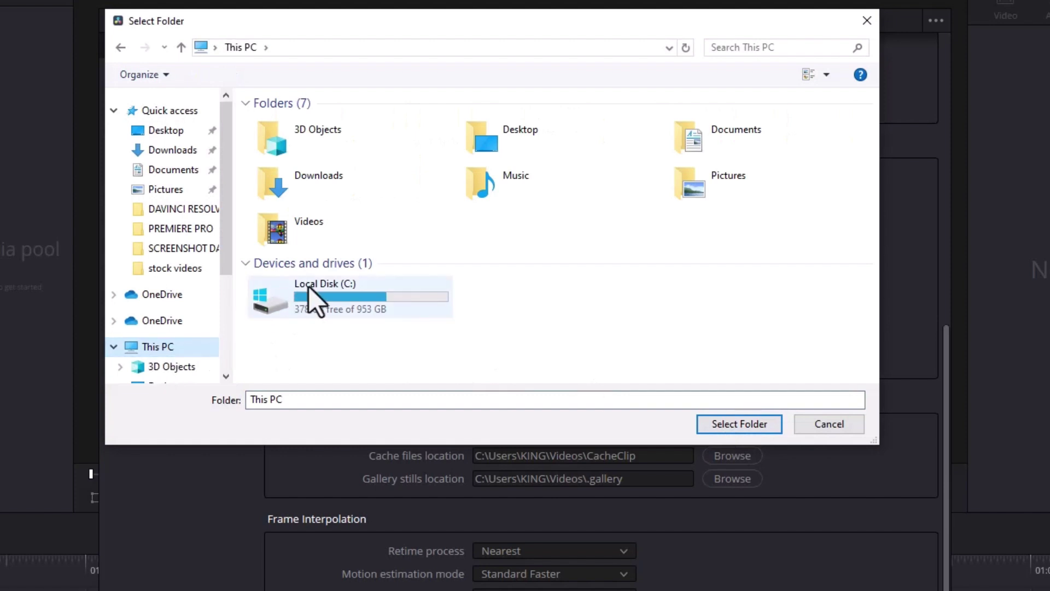
{"action": "double_click", "coordinate": [335, 293]}
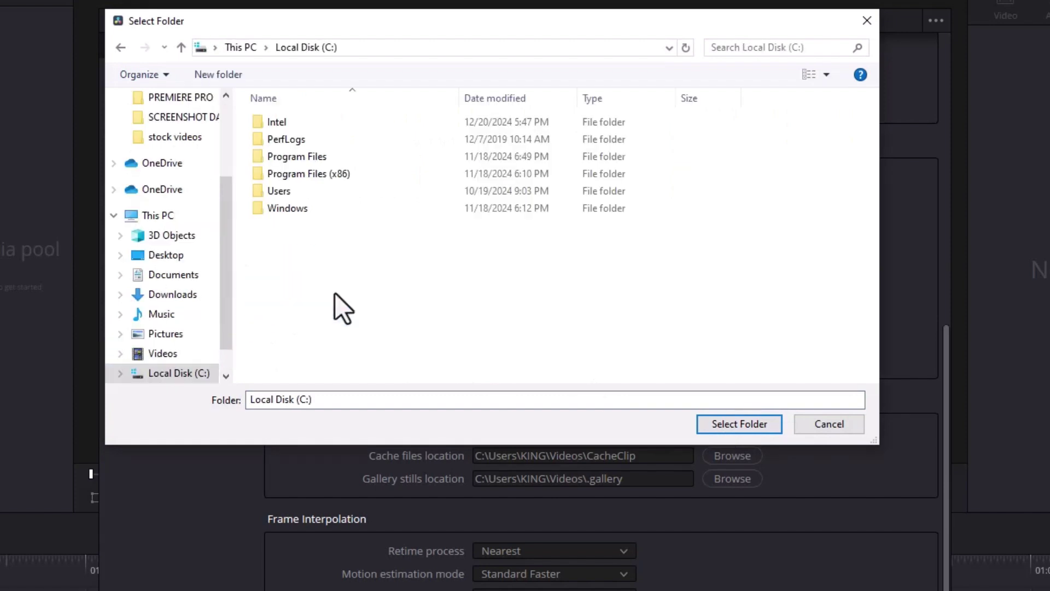
{"action": "double_click", "coordinate": [330, 191]}
{"action": "double_click", "coordinate": [320, 127]}
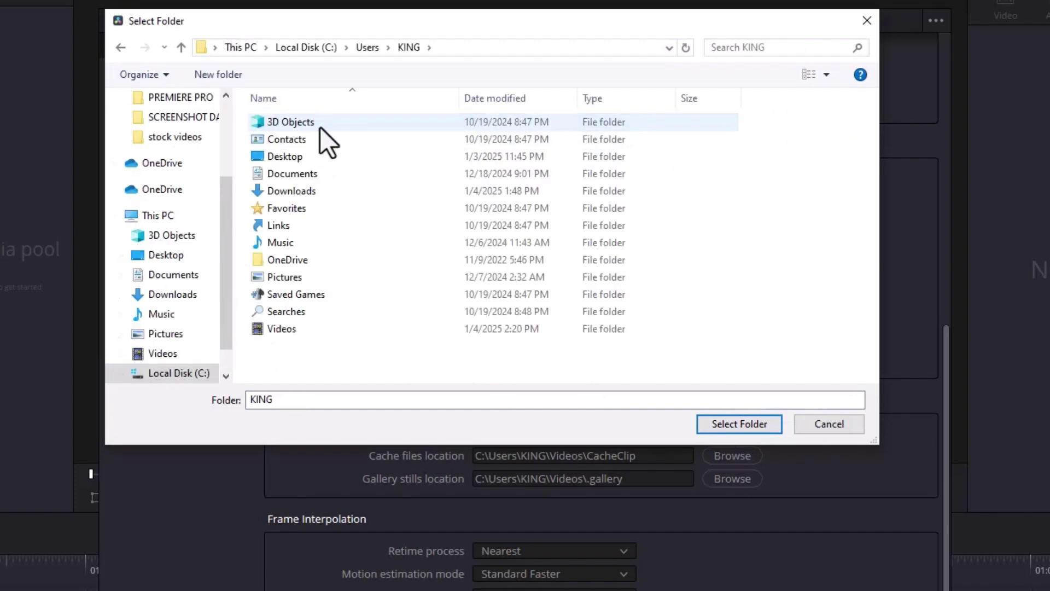
{"action": "double_click", "coordinate": [303, 330]}
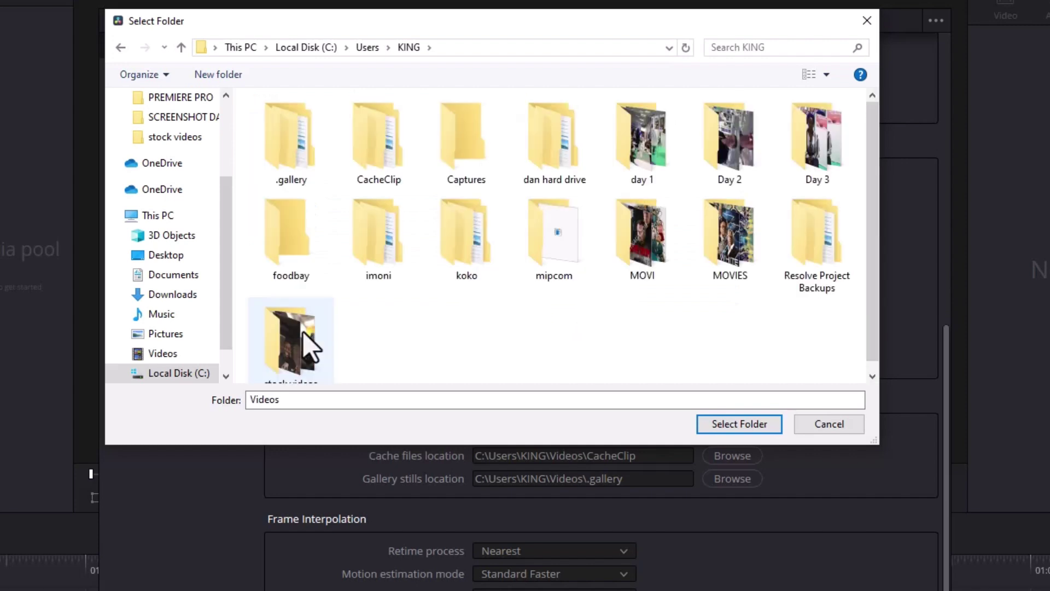
{"action": "double_click", "coordinate": [304, 151]}
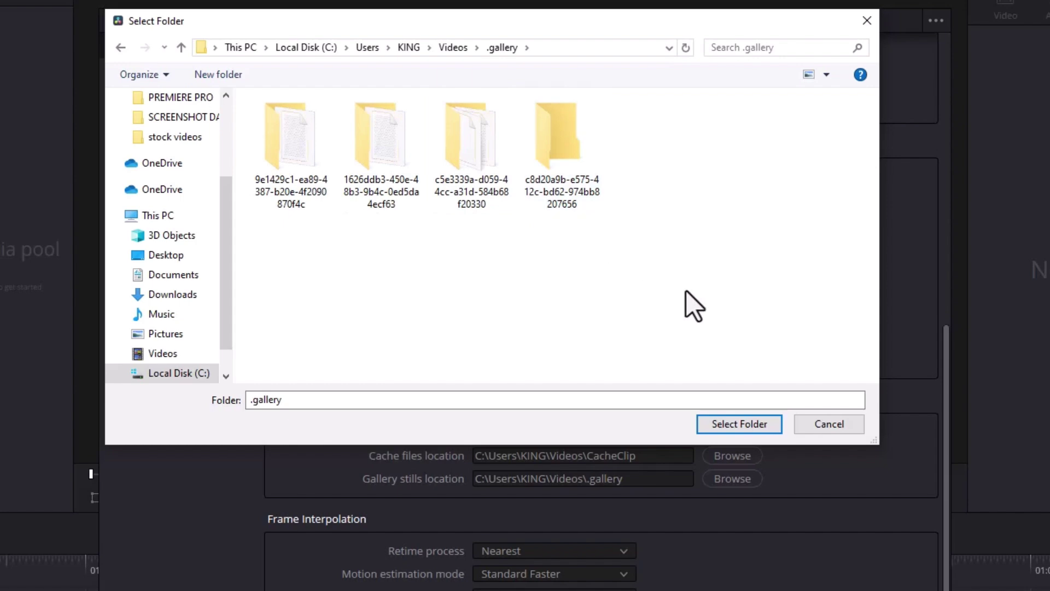
{"action": "left_click", "coordinate": [824, 429]}
Save the project settings
{"action": "scroll", "coordinate": [804, 530], "scroll_direction": "down", "scroll_amount": 3}
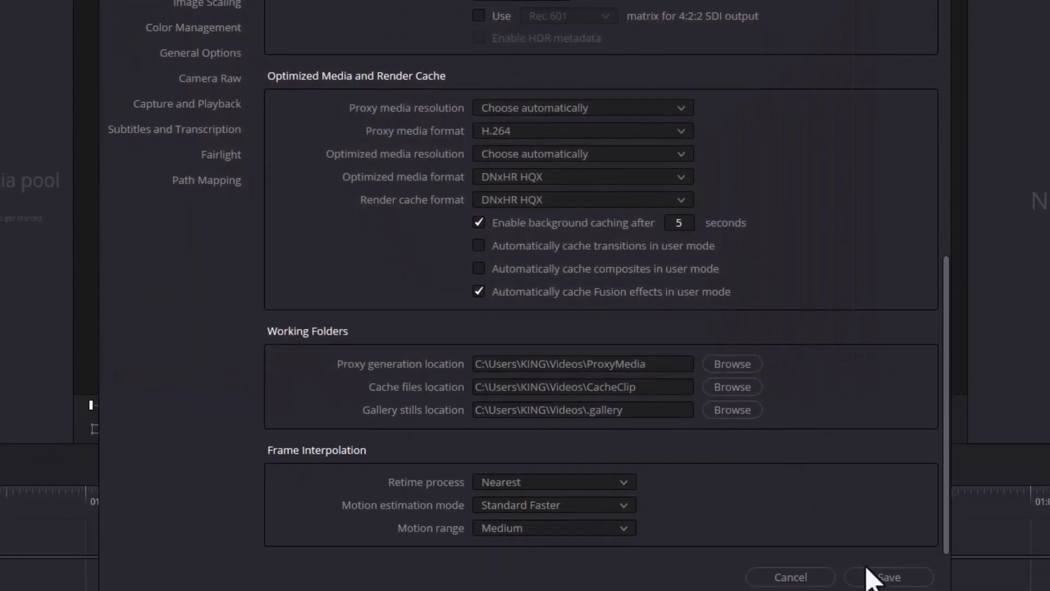
{"action": "left_click", "coordinate": [881, 577]}
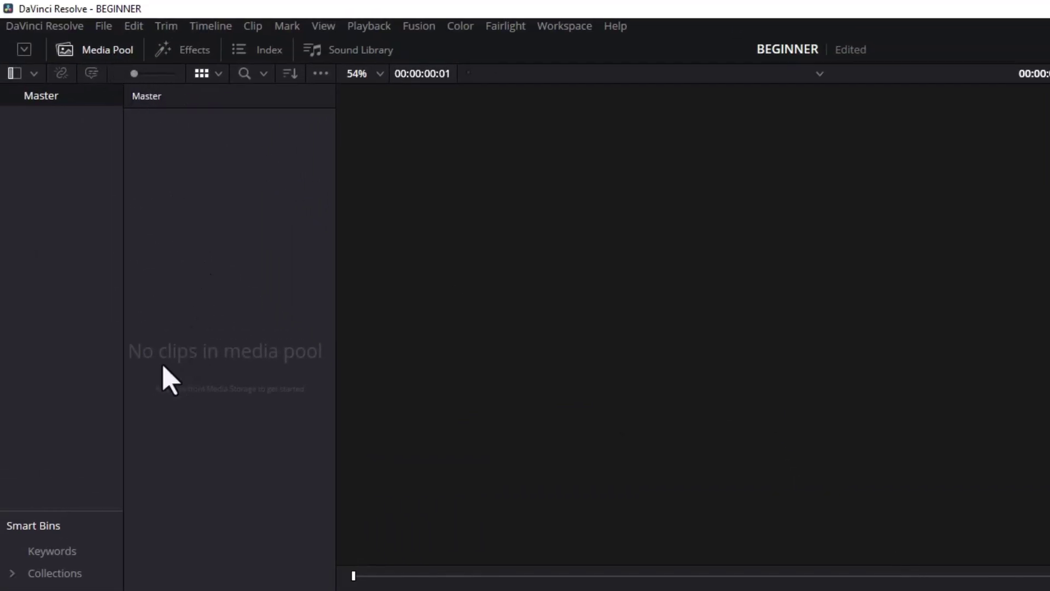
Import the "eye export" video from the Downloads folder into the media pool and change the project frame rate to match it
{"action": "right_click", "coordinate": [266, 372]}
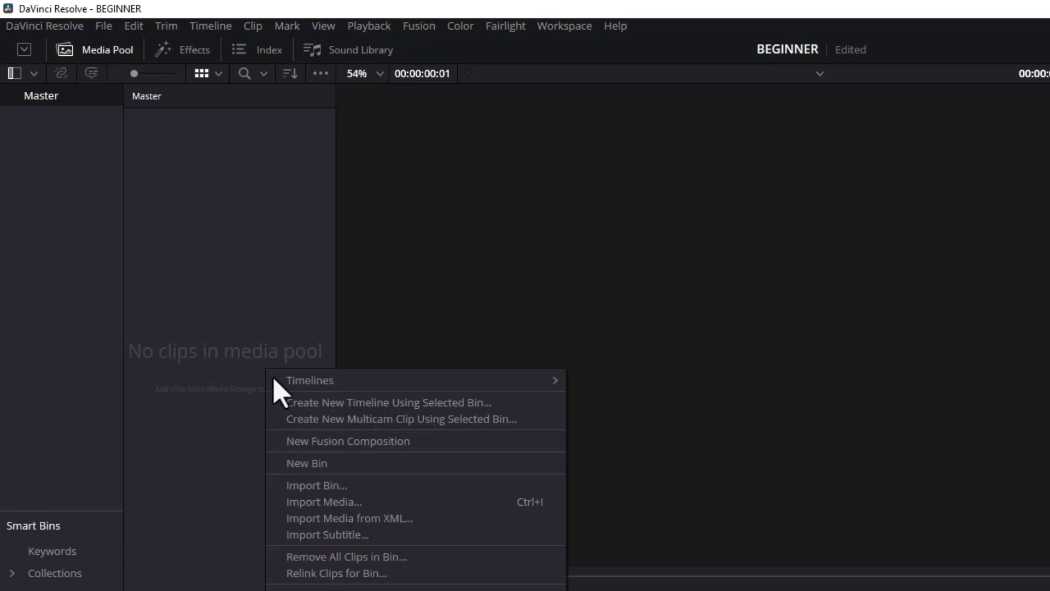
{"action": "left_click", "coordinate": [353, 506]}
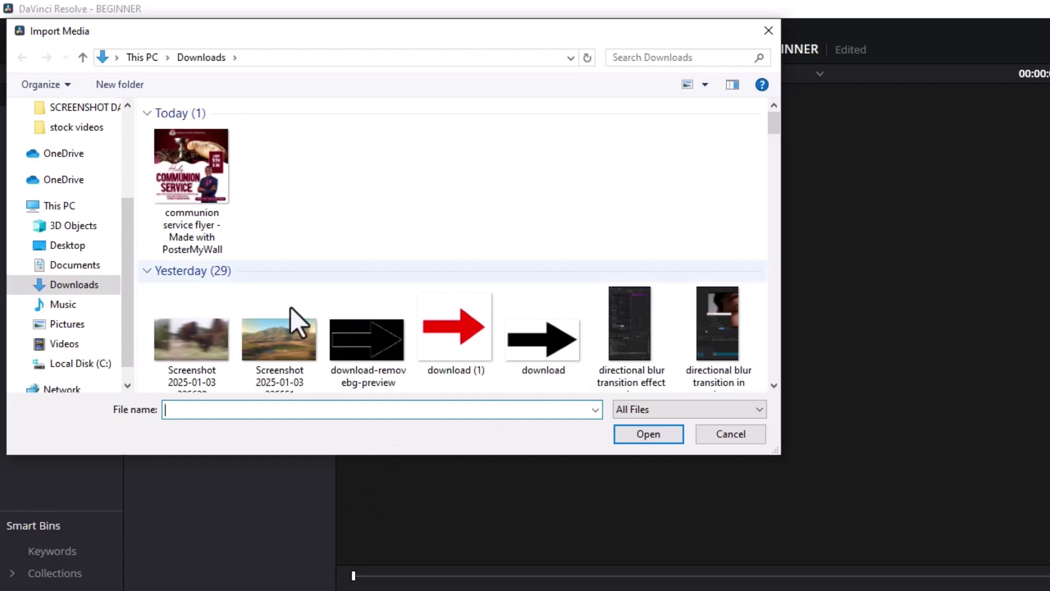
{"action": "left_click", "coordinate": [83, 350]}
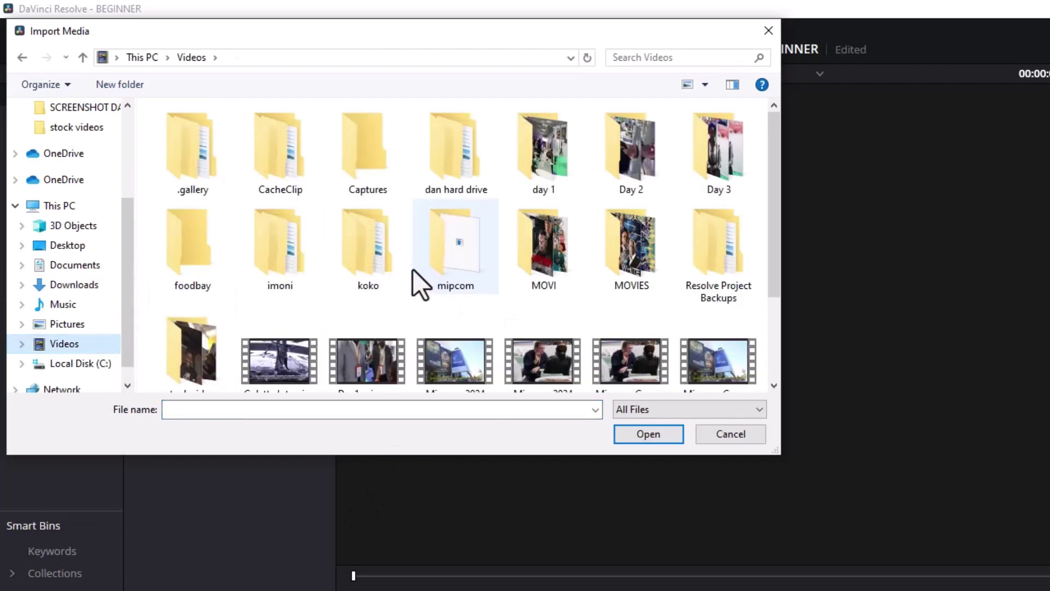
{"action": "key", "text": "alt+Left"}
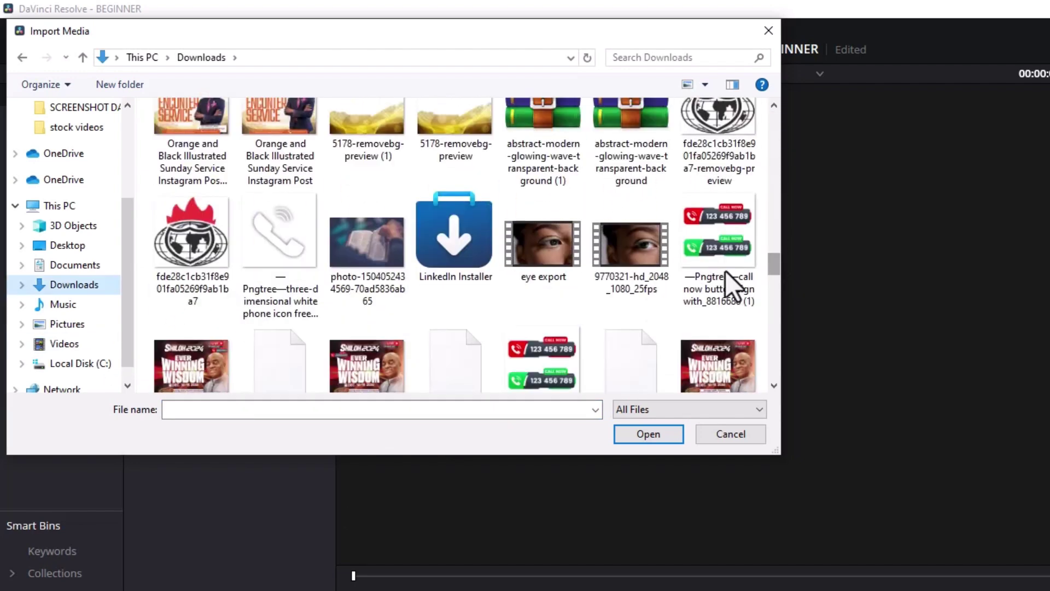
{"action": "left_click", "coordinate": [543, 244]}
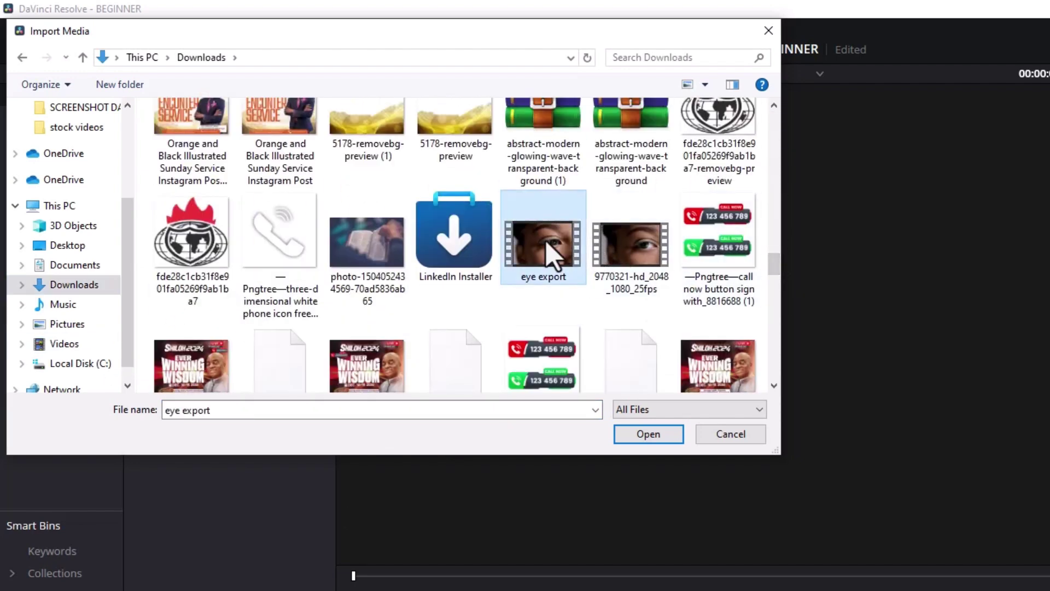
{"action": "left_click", "coordinate": [655, 437]}
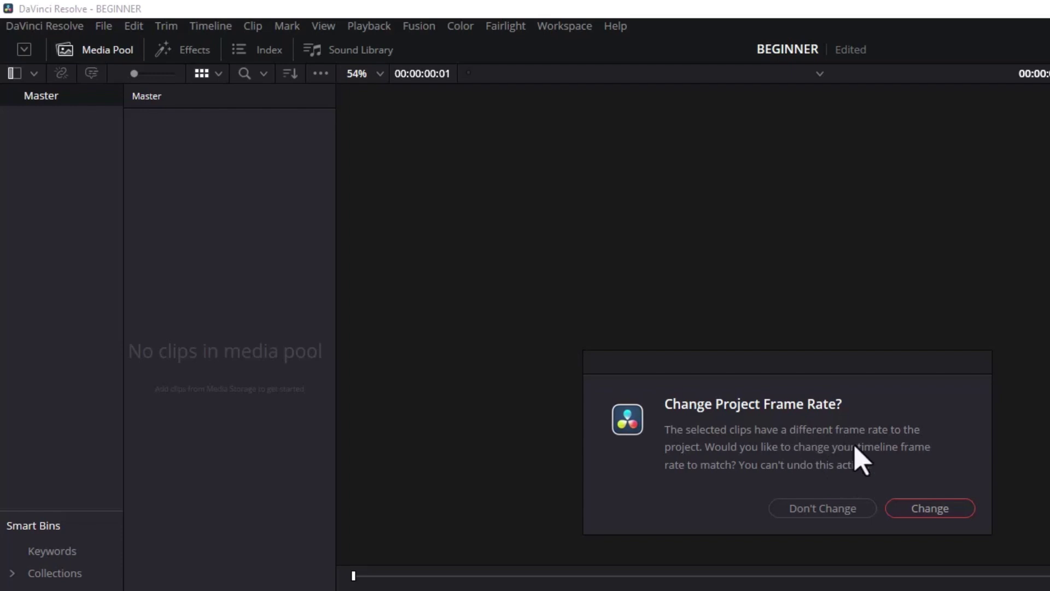
{"action": "left_click", "coordinate": [930, 508]}
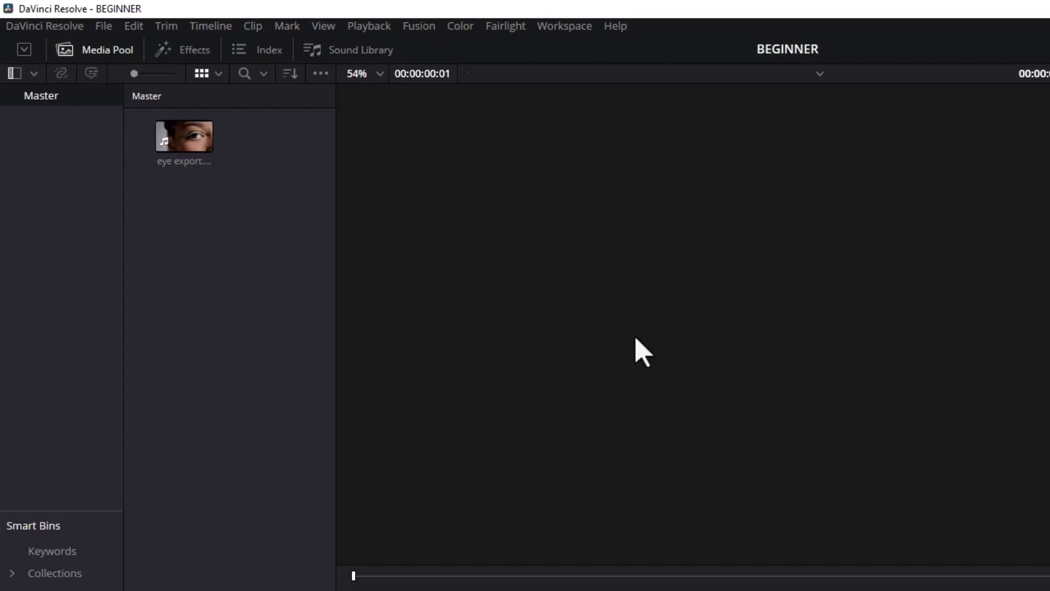
{"action": "left_click", "coordinate": [104, 26]}
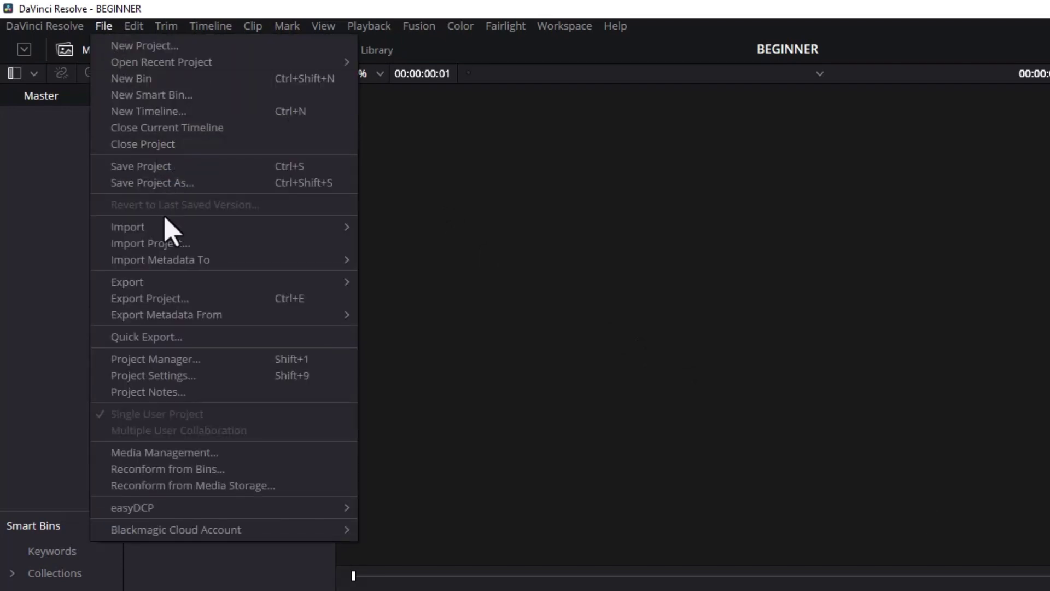
{"action": "mouse_move", "coordinate": [169, 233]}
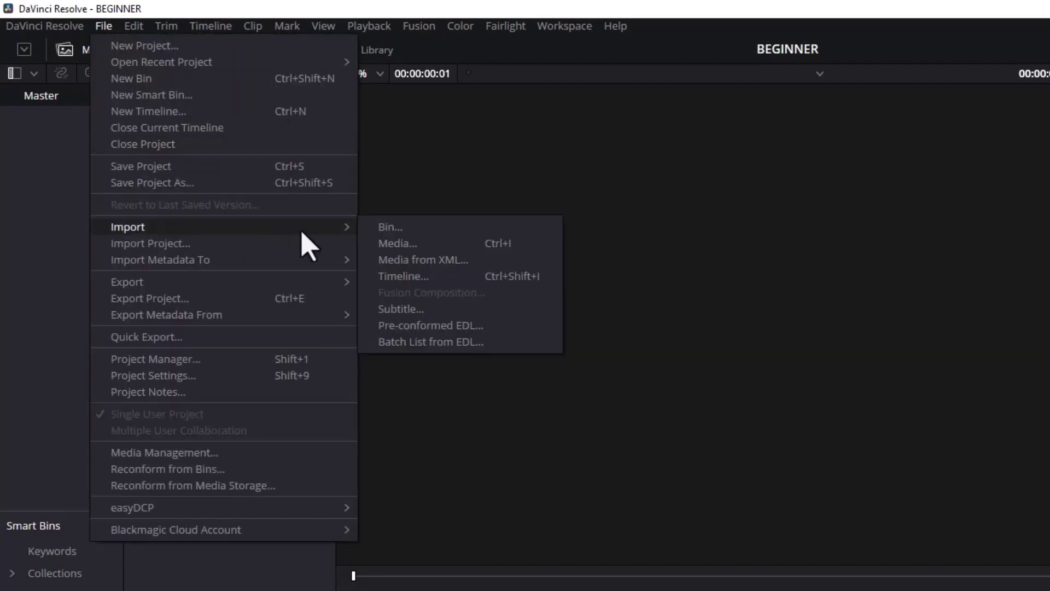
{"action": "left_click", "coordinate": [412, 257]}
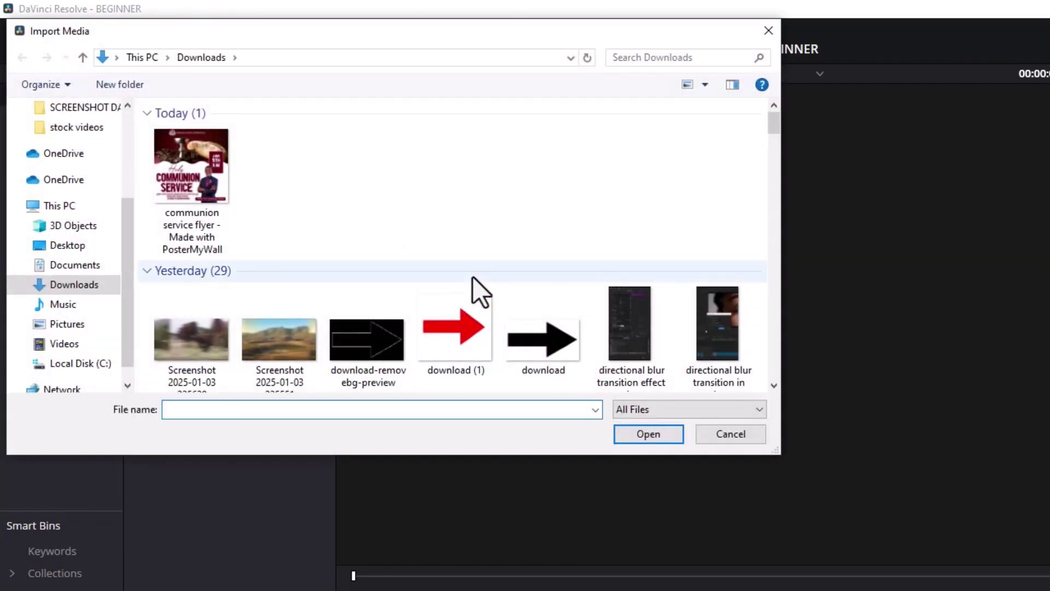
{"action": "left_click", "coordinate": [288, 333]}
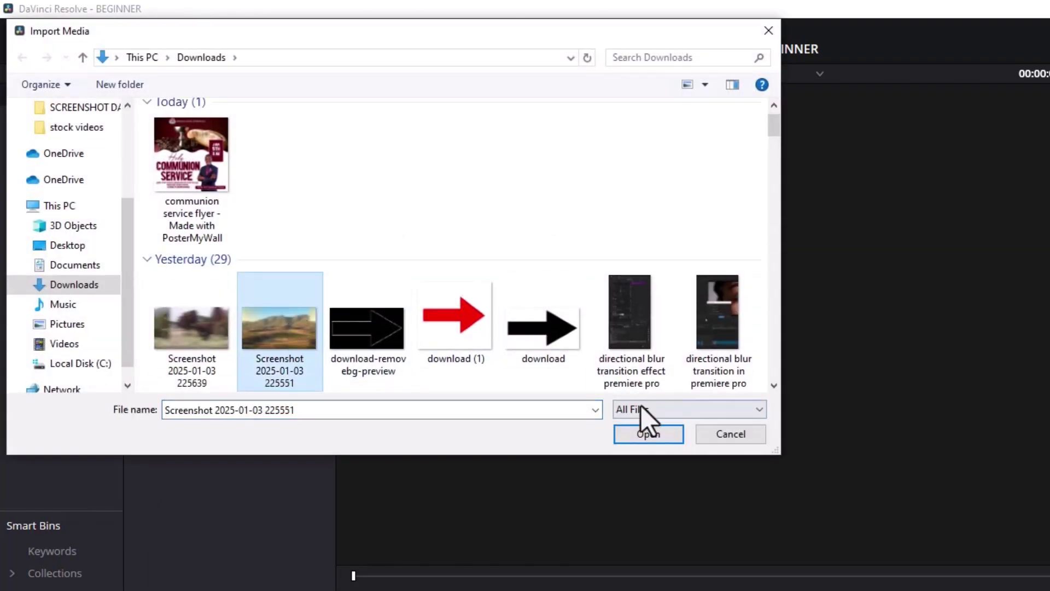
{"action": "left_click", "coordinate": [657, 435]}
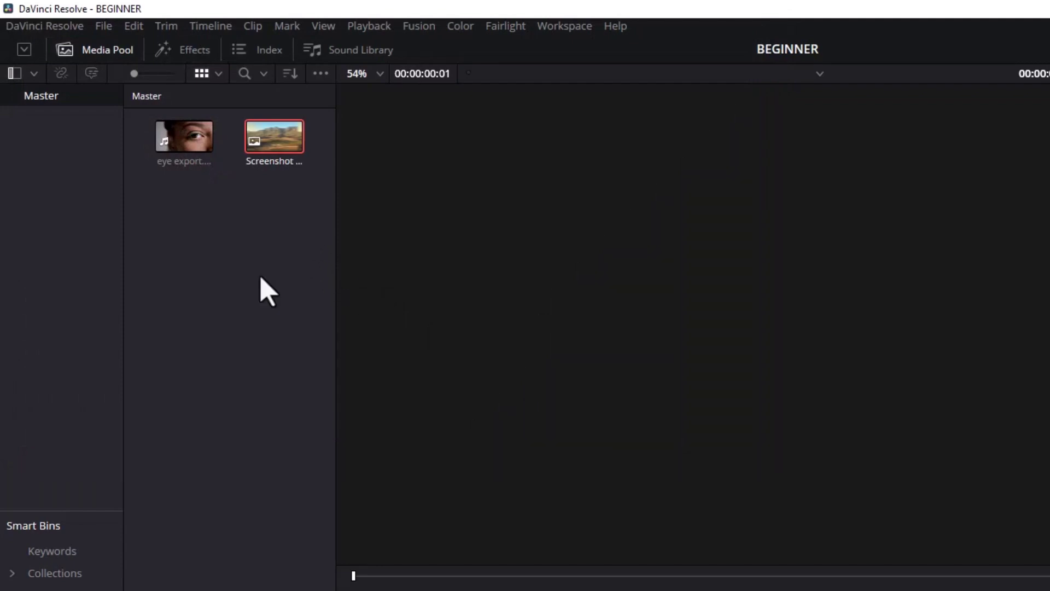
Import the "communion service flyer - Made with PosterMyWall" image from the Downloads folder into the media pool
{"action": "key", "text": "ctrl+i"}
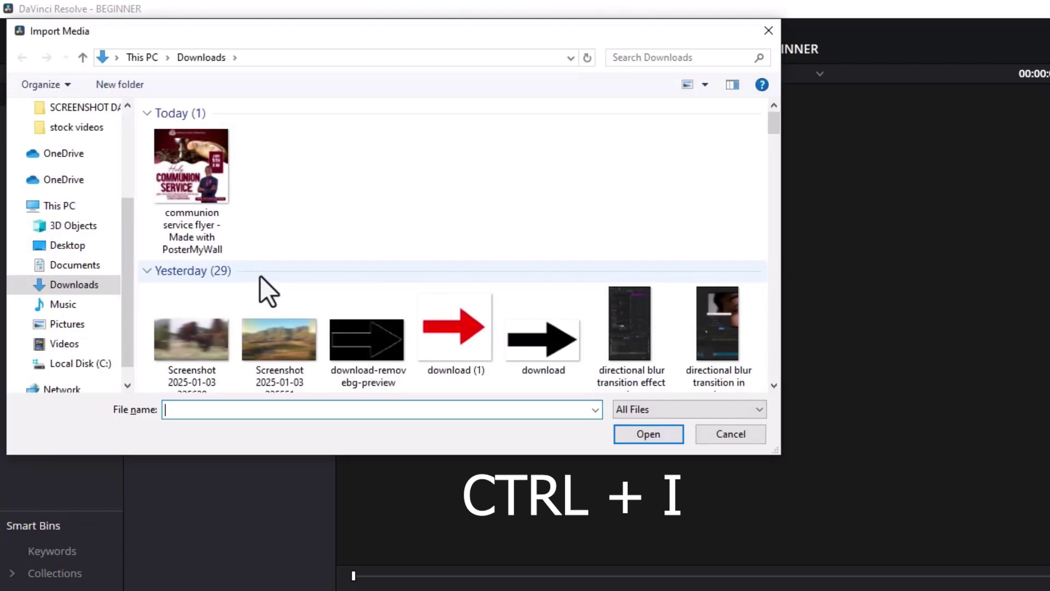
{"action": "left_click", "coordinate": [204, 192]}
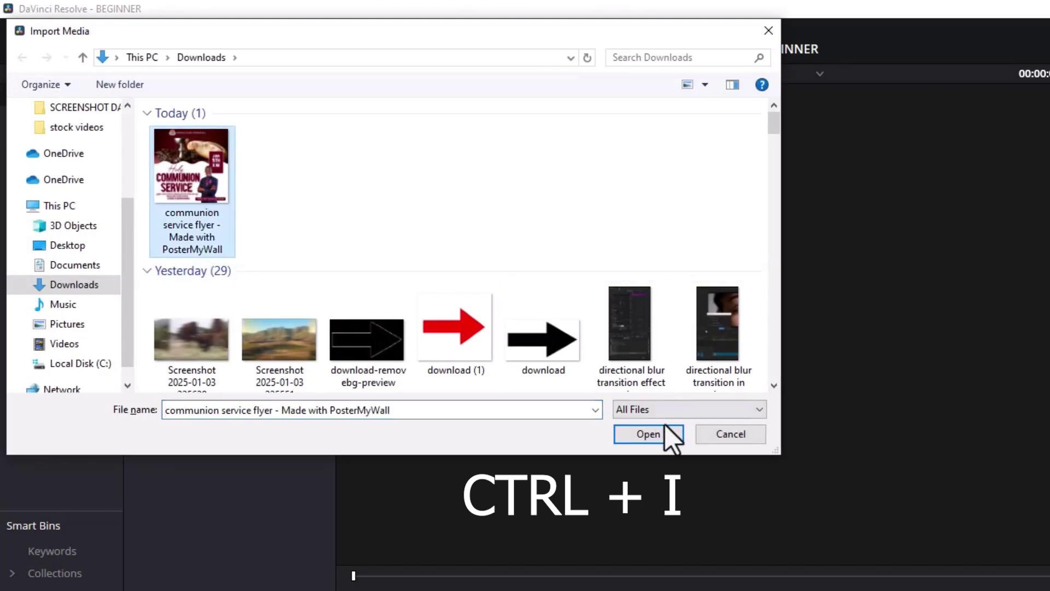
{"action": "left_click", "coordinate": [649, 434]}
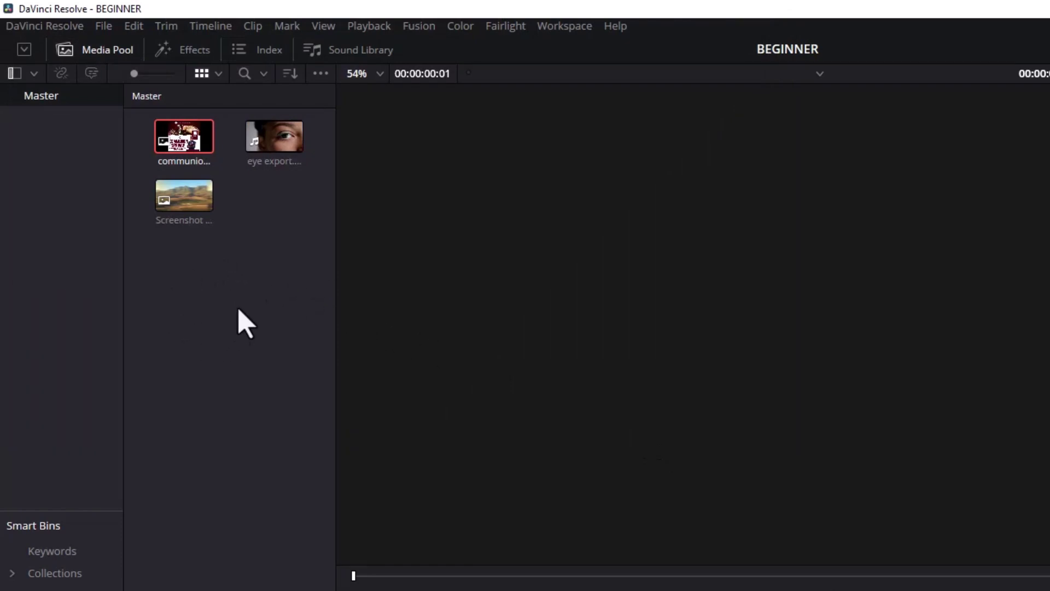
Place the eye export clip at the start of the empty timeline and select its audio part
{"action": "left_click", "coordinate": [268, 142]}
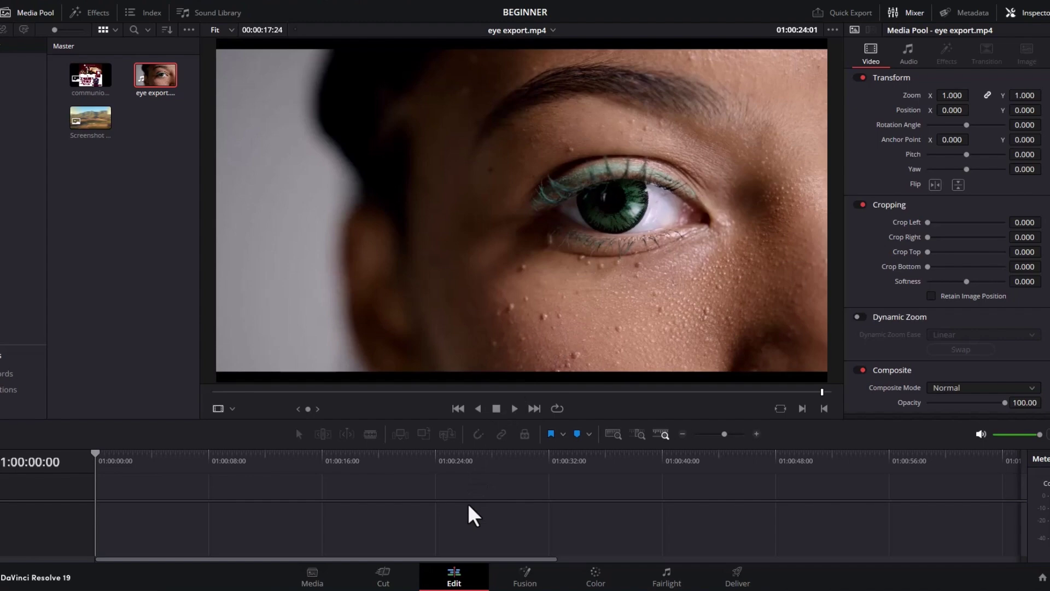
{"action": "scroll", "coordinate": [468, 504], "scroll_direction": "up", "scroll_amount": 5}
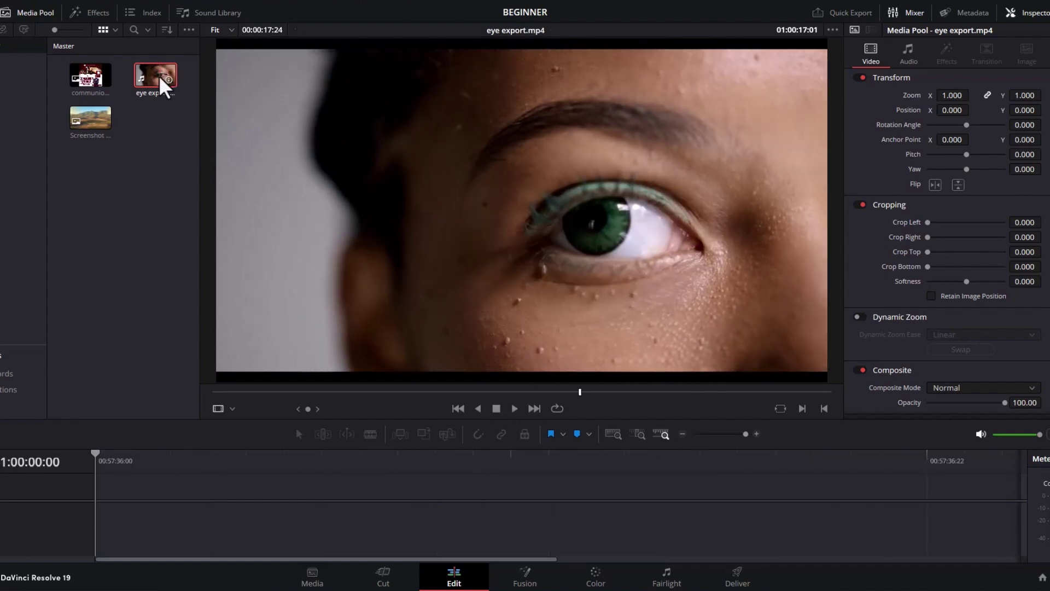
{"action": "left_click_drag", "start_coordinate": [159, 75], "coordinate": [97, 501]}
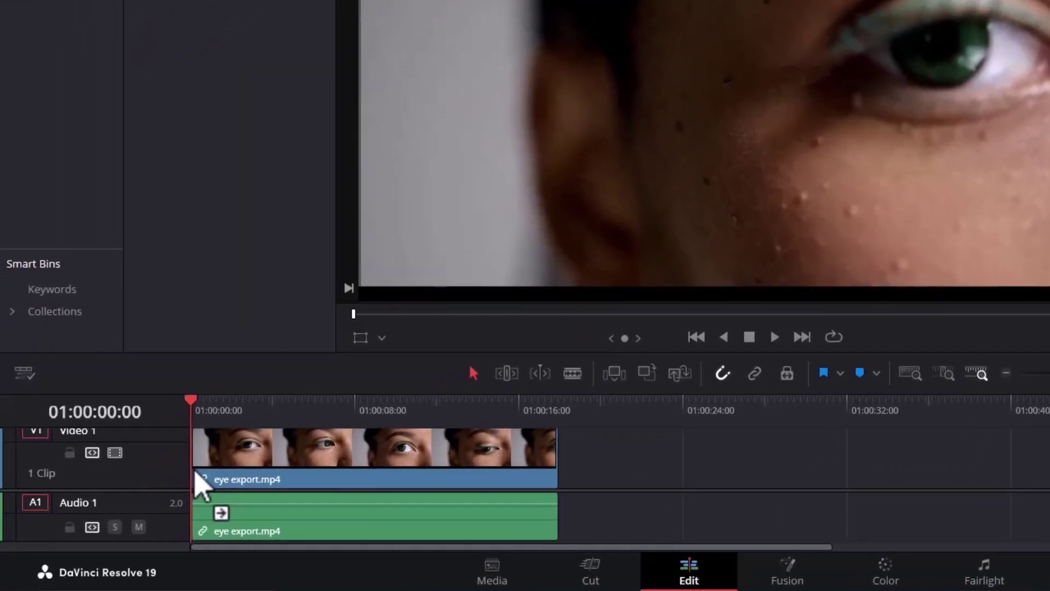
{"action": "left_click", "coordinate": [250, 500]}
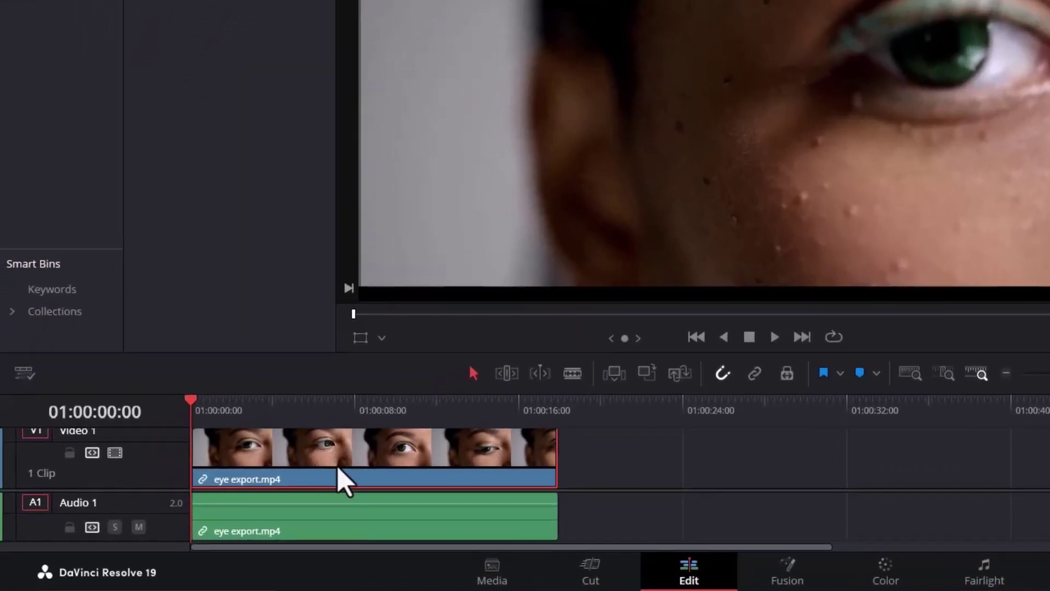
{"action": "left_click", "coordinate": [331, 534]}
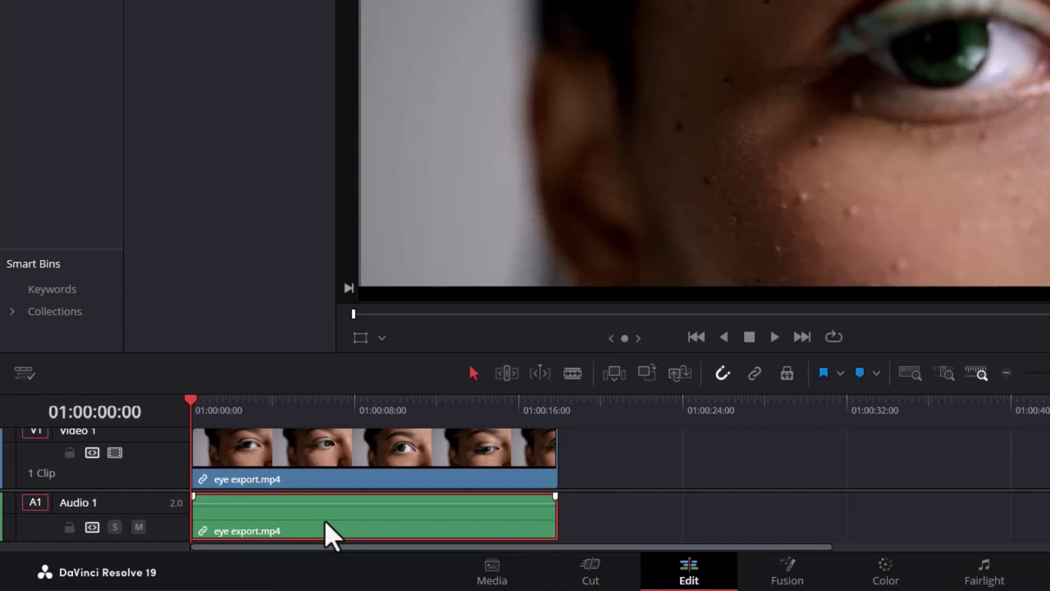
Try the mute and solo controls of the Audio 1 track, ending with the track muted and solo off
{"action": "left_click", "coordinate": [138, 527]}
{"action": "left_click_drag", "start_coordinate": [194, 406], "coordinate": [117, 446]}
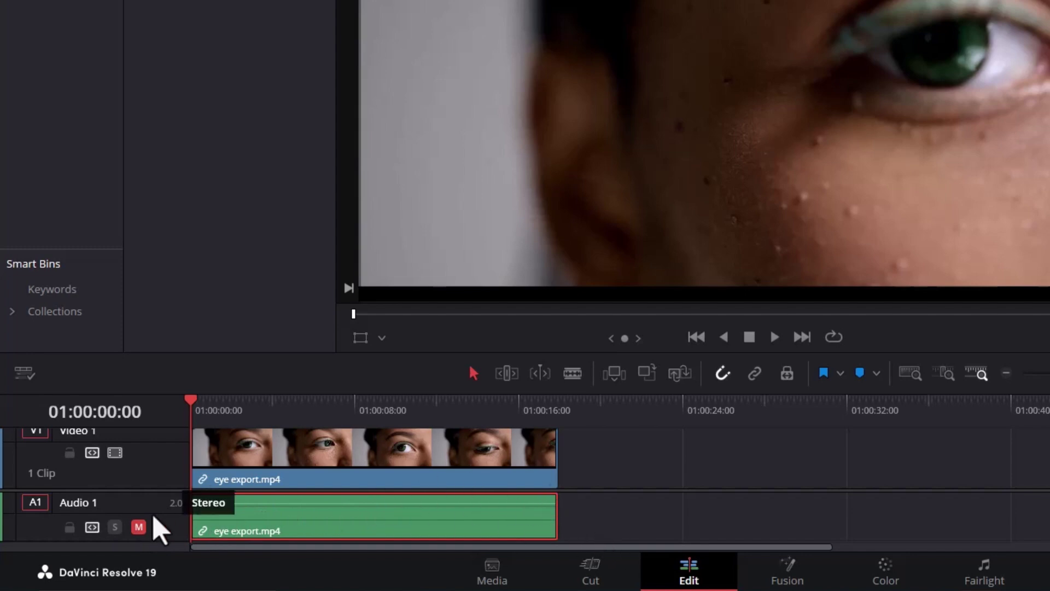
{"action": "left_click", "coordinate": [115, 527]}
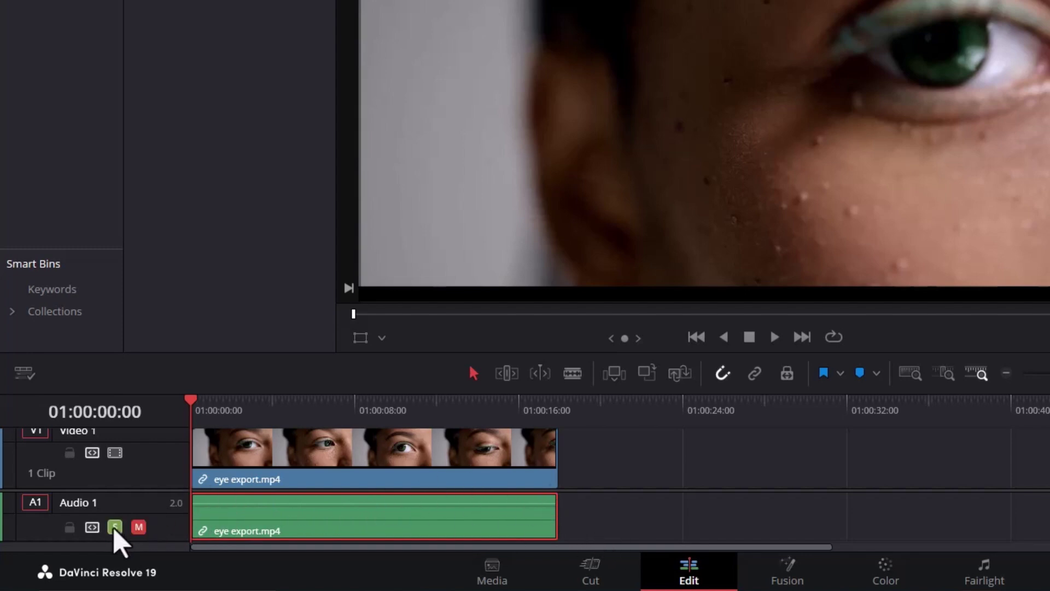
{"action": "left_click", "coordinate": [138, 527]}
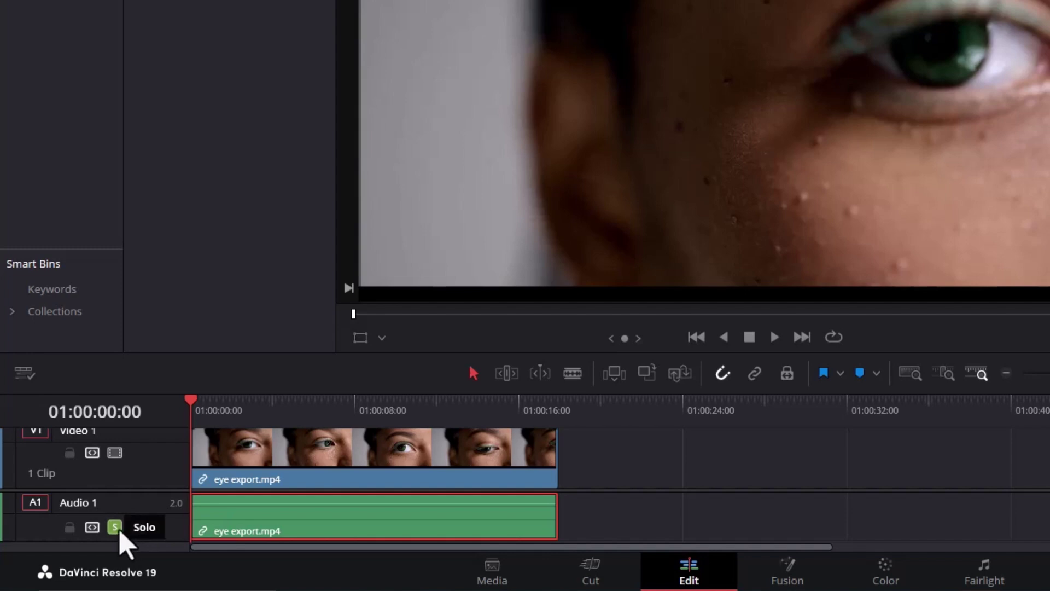
{"action": "left_click", "coordinate": [115, 527]}
{"action": "left_click", "coordinate": [139, 527]}
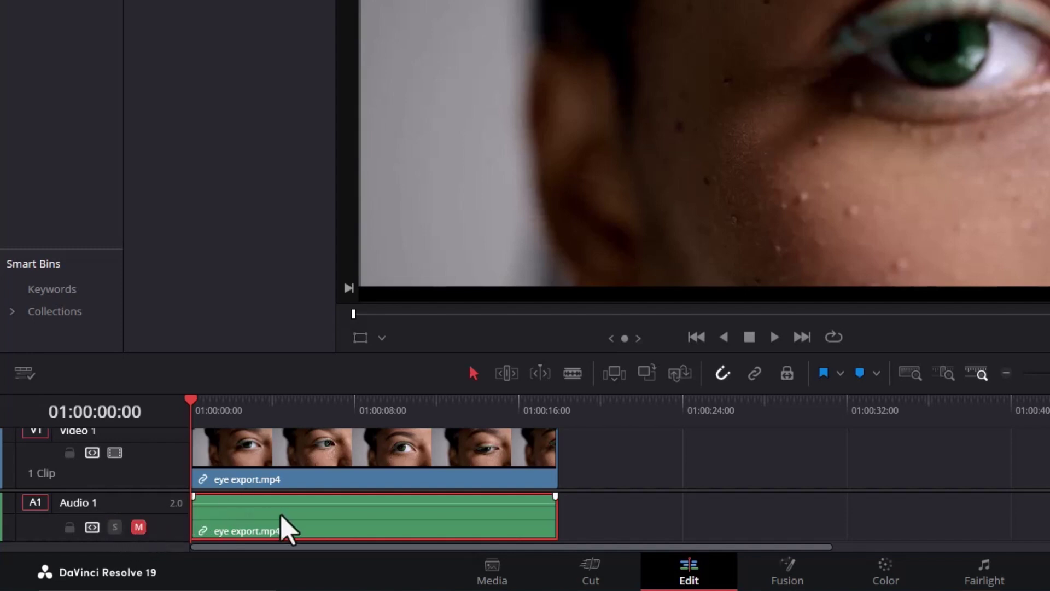
Play the timeline from its start and pause at 01:00:09:08
{"action": "key", "text": "space"}
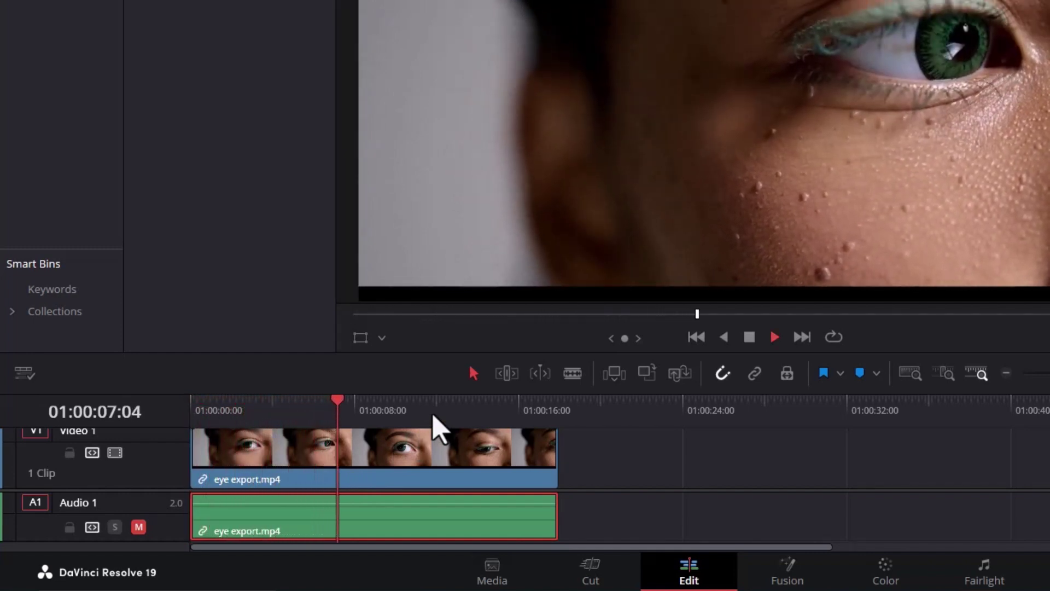
{"action": "key", "text": "space"}
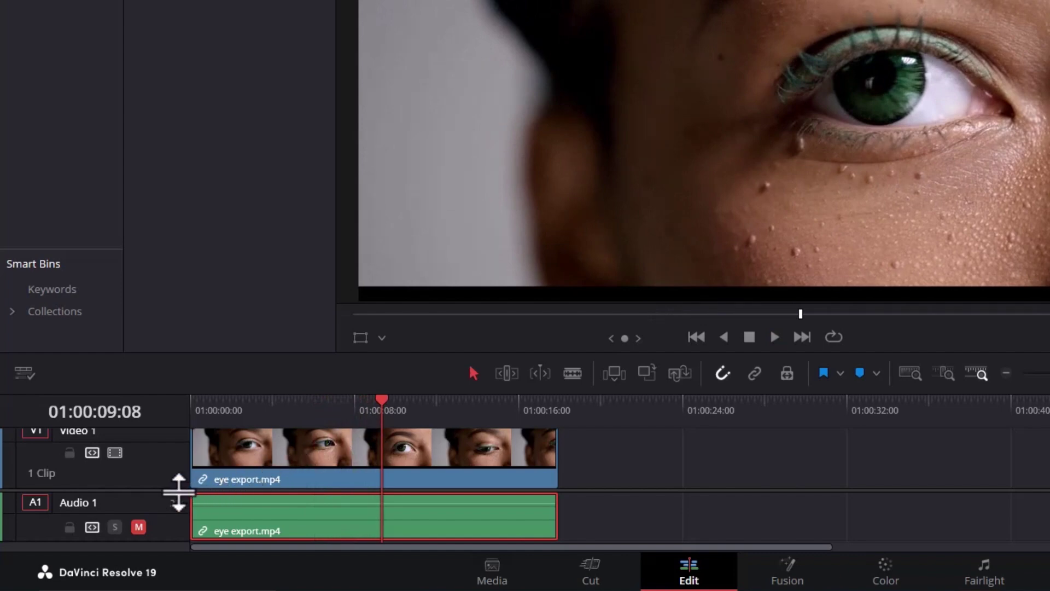
Enlarge the timeline area and adjust the heights of the Audio 1 and Video 1 tracks
{"action": "mouse_move", "coordinate": [178, 492]}
{"action": "left_mouse_down"}
{"action": "mouse_move", "coordinate": [176, 438]}
{"action": "mouse_move", "coordinate": [178, 523]}
{"action": "mouse_move", "coordinate": [179, 475]}
{"action": "left_mouse_up"}
{"action": "left_click_drag", "start_coordinate": [711, 373], "coordinate": [734, 328]}
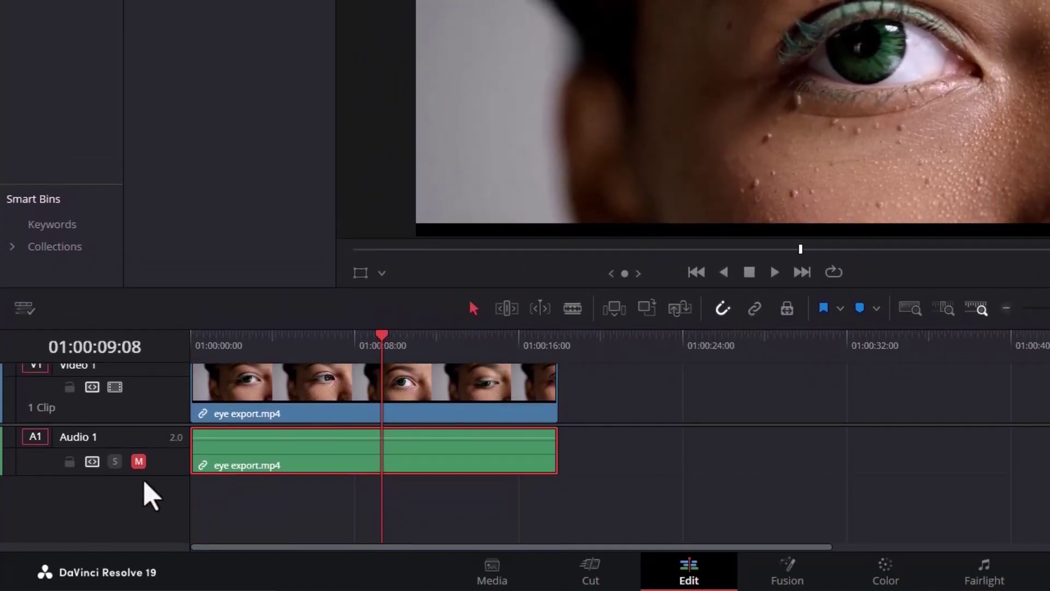
{"action": "left_click_drag", "start_coordinate": [134, 475], "coordinate": [141, 521]}
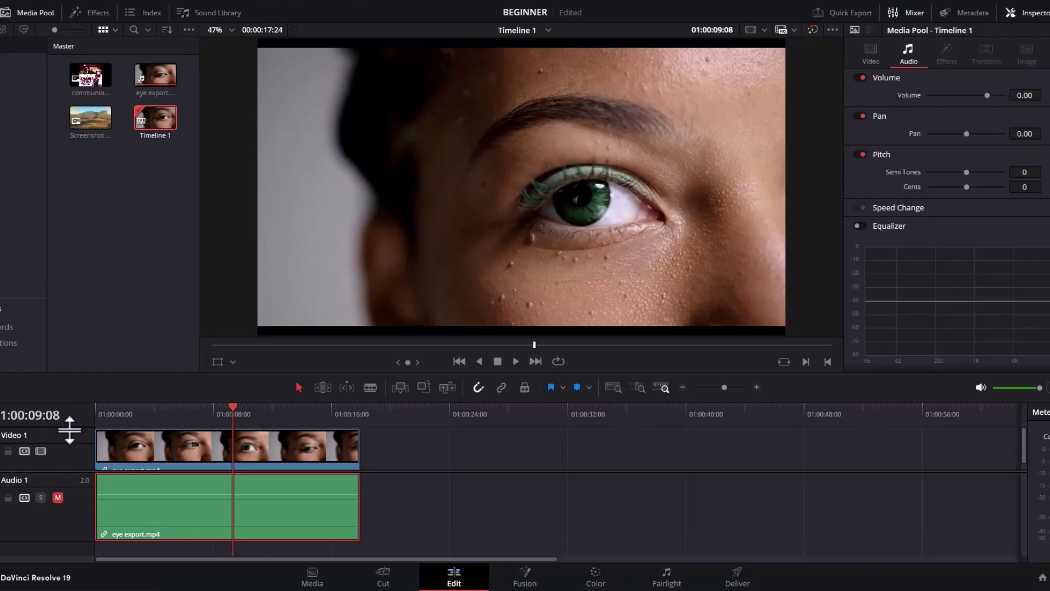
{"action": "mouse_move", "coordinate": [69, 430]}
{"action": "left_mouse_down"}
{"action": "mouse_move", "coordinate": [68, 462]}
{"action": "mouse_move", "coordinate": [67, 436]}
{"action": "left_mouse_up"}
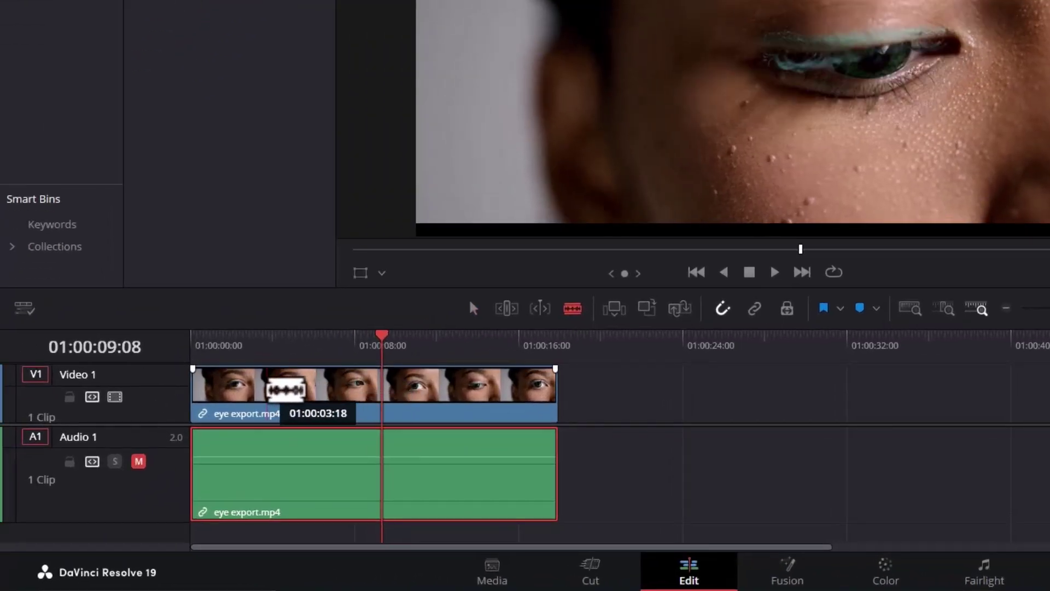
Split only the video part of the clip with the blade at about 3.5, 7.5, 10.5 and 13.5 seconds
{"action": "left_click", "coordinate": [151, 446]}
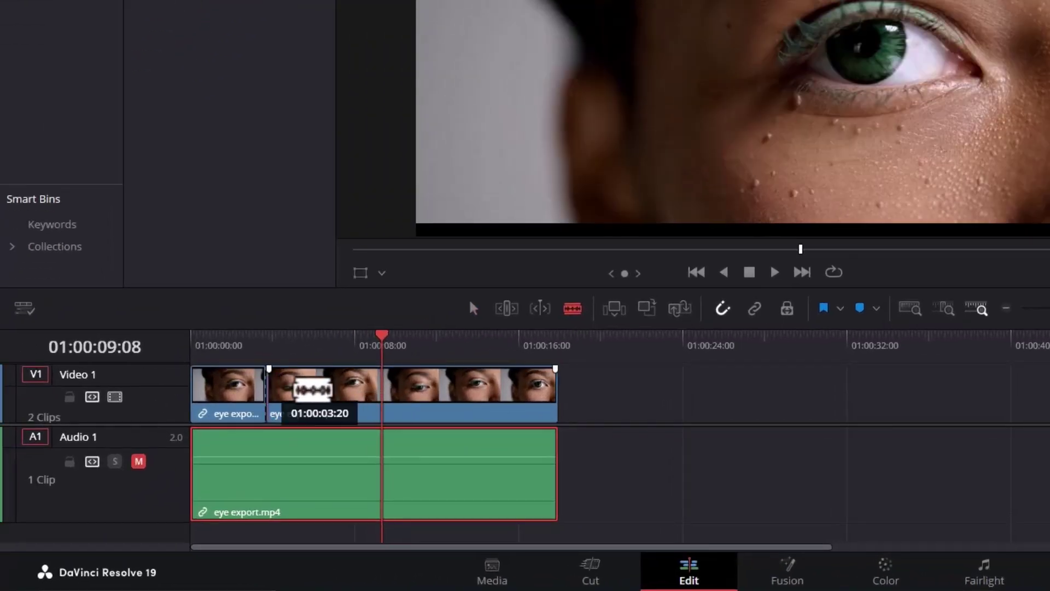
{"action": "left_click", "coordinate": [344, 390]}
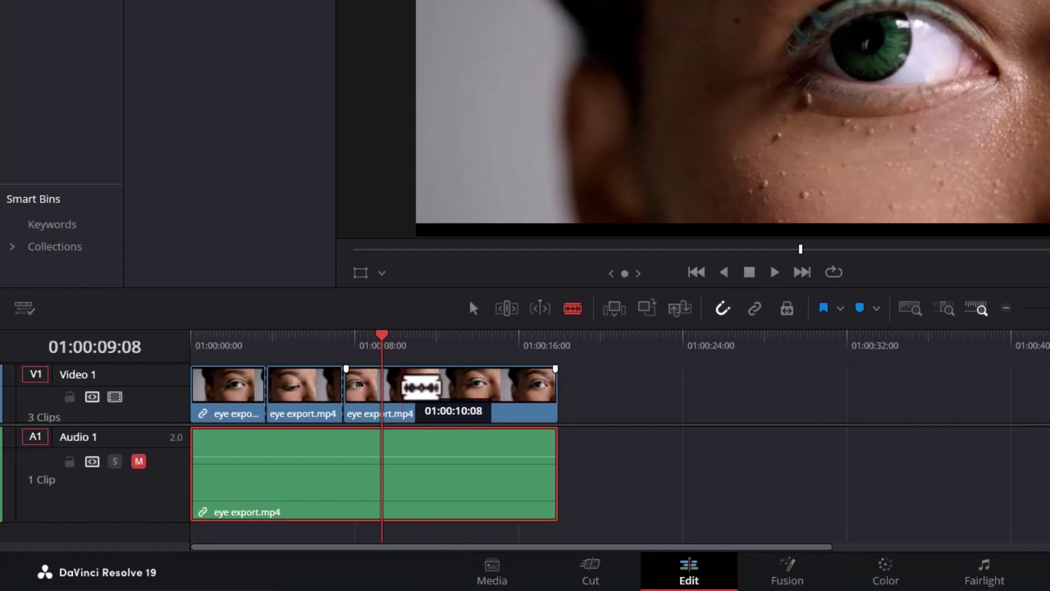
{"action": "left_click", "coordinate": [403, 388]}
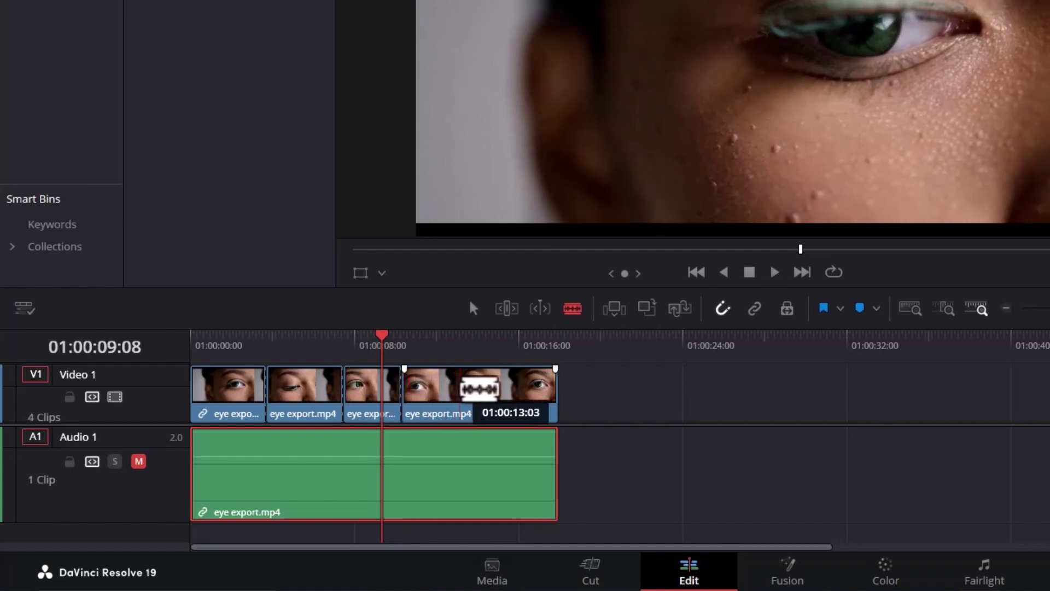
{"action": "left_click", "coordinate": [470, 389]}
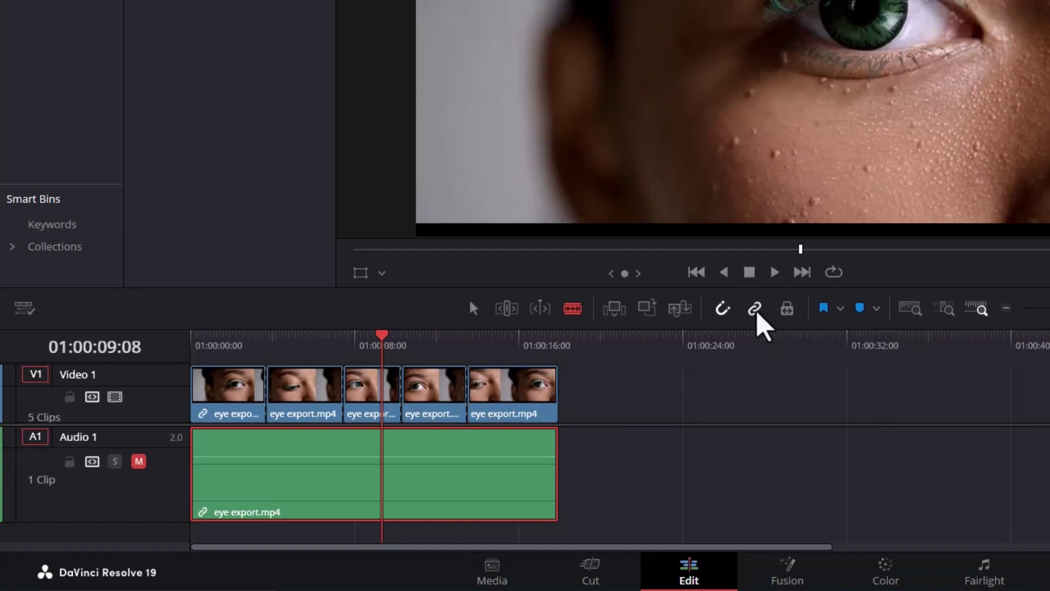
Undo the four video-only blade cuts
{"action": "key", "text": "ctrl+z"}
{"action": "key", "text": "ctrl+z"}
{"action": "key", "text": "ctrl+z"}
{"action": "key", "text": "ctrl+z"}
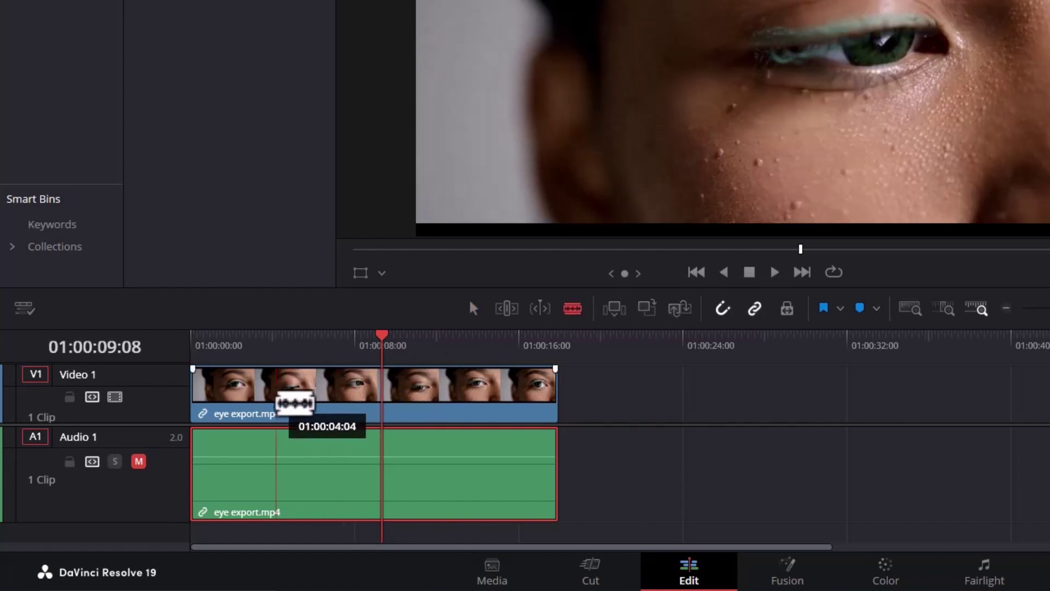
With linked selection on, split video and audio together at about 4, 8.5 and 13 seconds, and return to the selection tool
{"action": "left_click", "coordinate": [276, 403]}
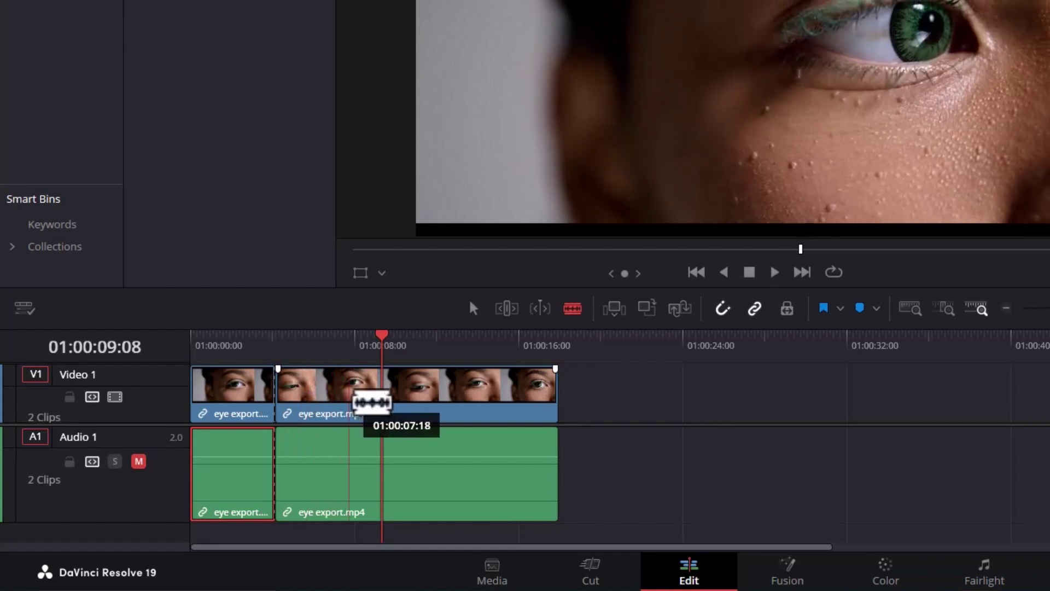
{"action": "left_click", "coordinate": [368, 403]}
{"action": "left_click", "coordinate": [455, 403]}
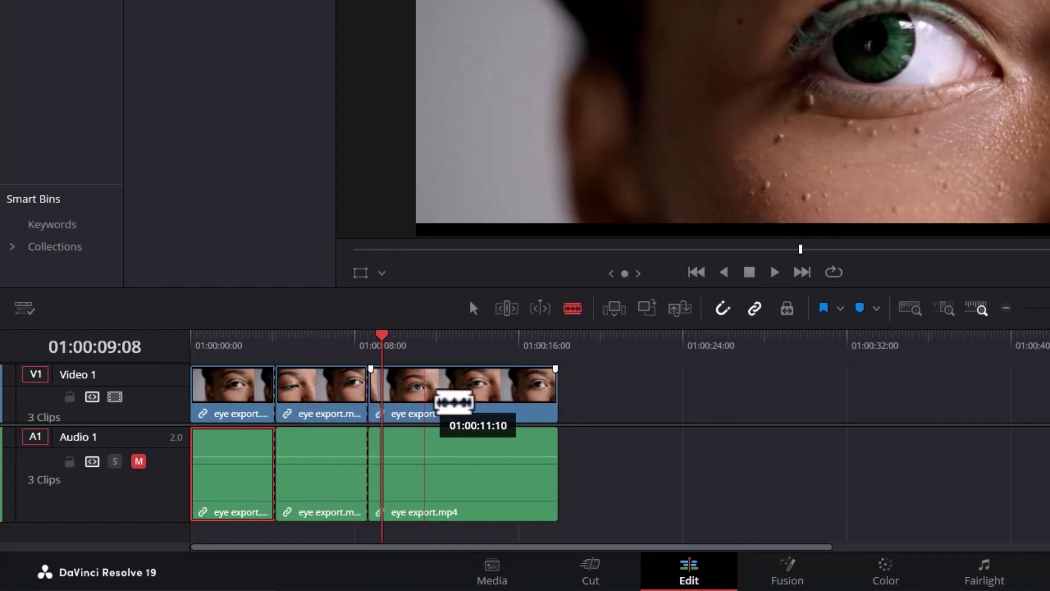
{"action": "left_click", "coordinate": [474, 310]}
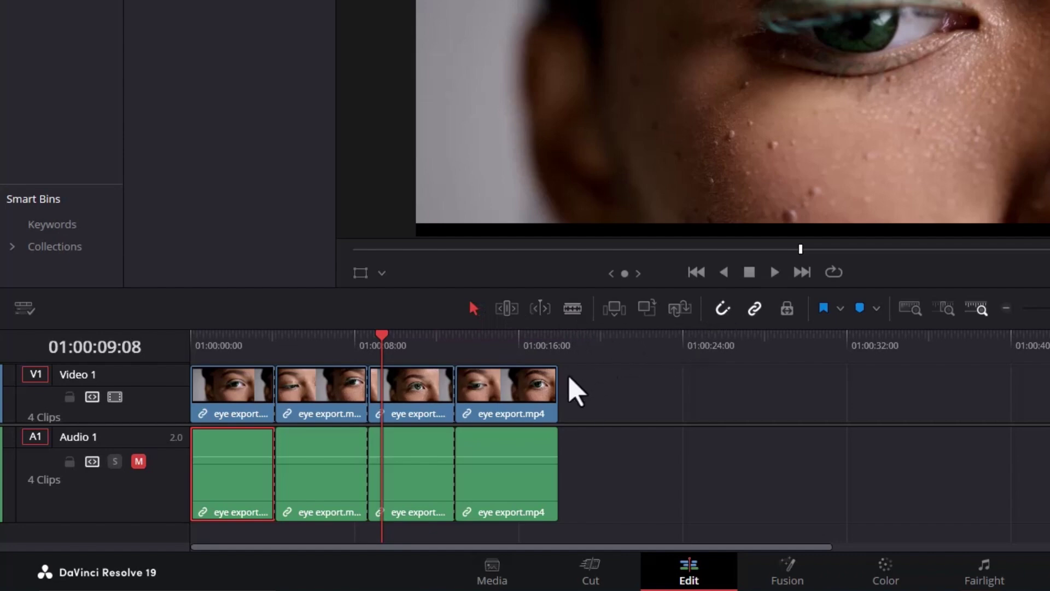
Try out snapping by moving the last clip away from the preceding clip and back against it
{"action": "mouse_move", "coordinate": [519, 389]}
{"action": "mouse_move", "coordinate": [518, 392]}
{"action": "left_mouse_down"}
{"action": "mouse_move", "coordinate": [626, 395]}
{"action": "mouse_move", "coordinate": [519, 389]}
{"action": "left_mouse_up"}
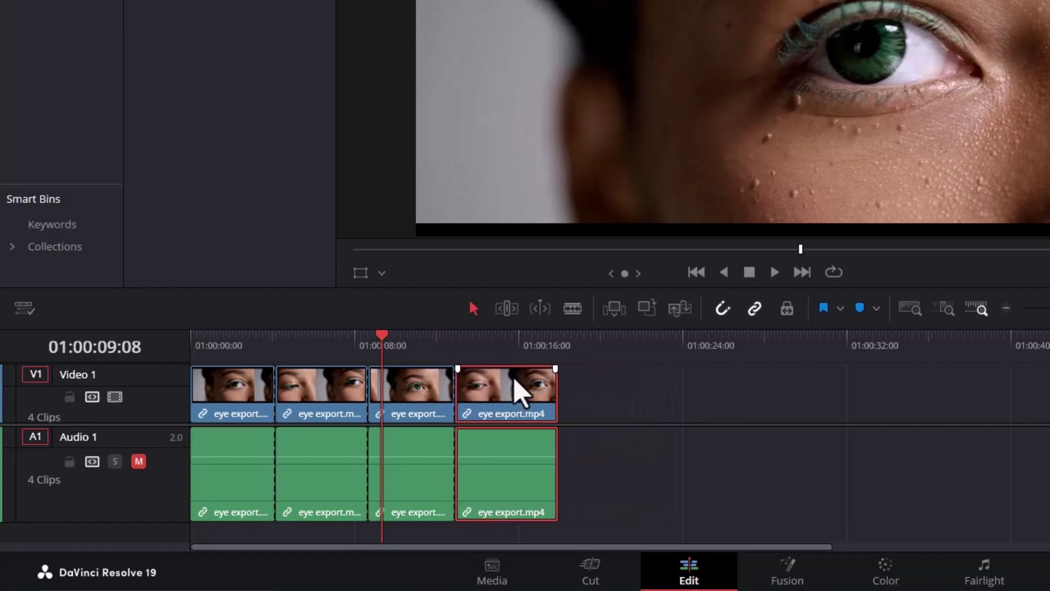
{"action": "left_click", "coordinate": [721, 316]}
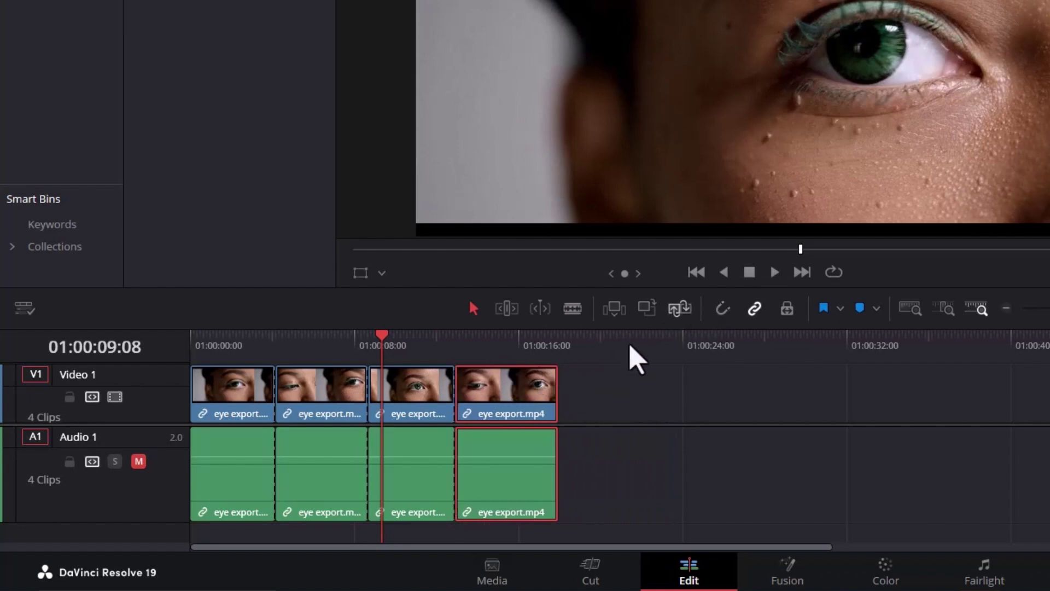
{"action": "left_click_drag", "start_coordinate": [525, 409], "coordinate": [546, 410]}
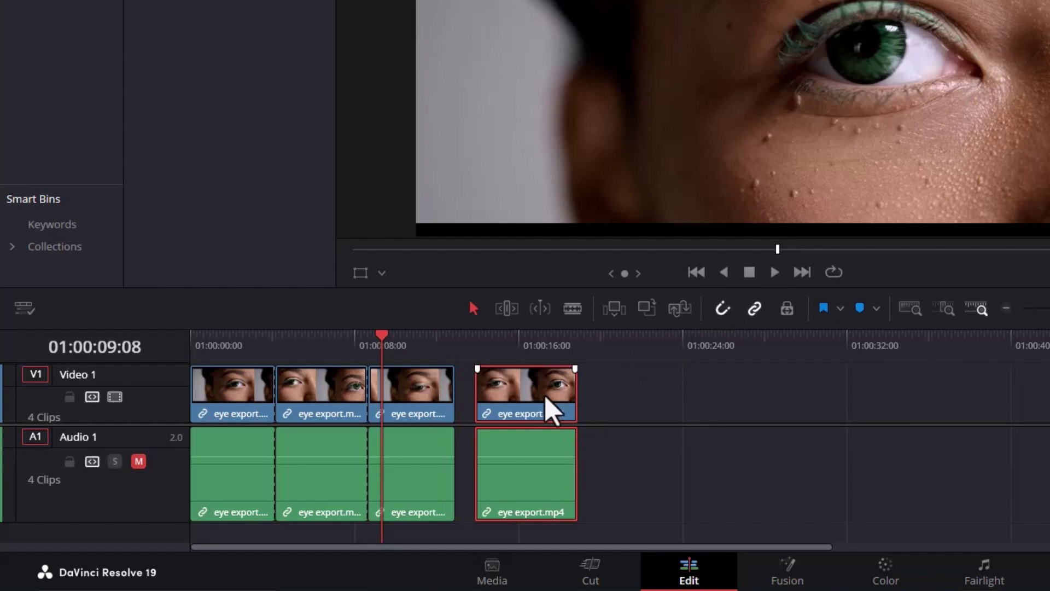
{"action": "left_click_drag", "start_coordinate": [547, 410], "coordinate": [534, 414]}
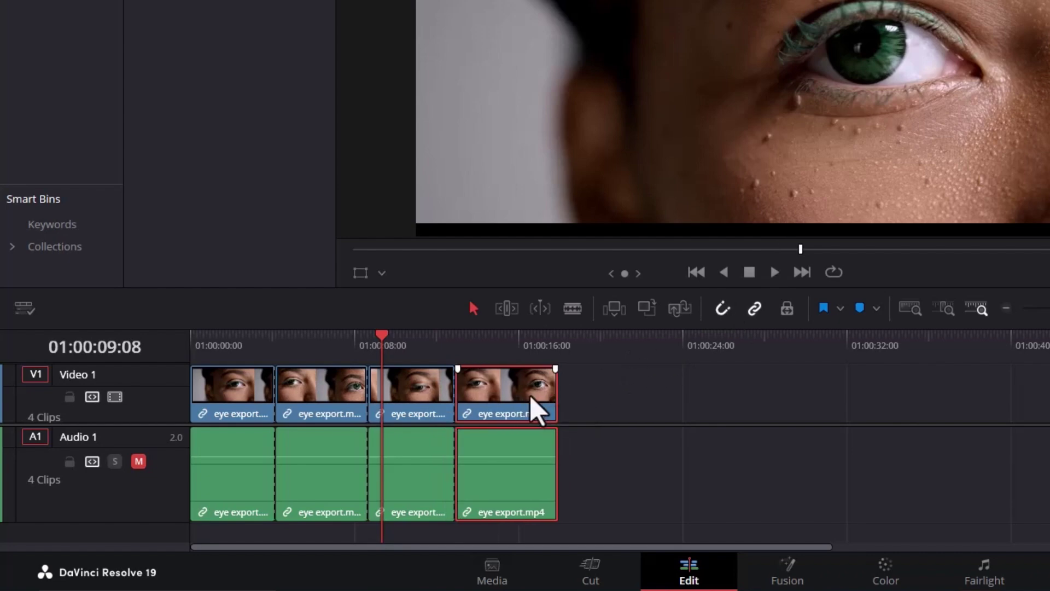
Add a yellow timeline marker at 01:00:09:08 and a pink one at 01:00:11:15
{"action": "left_click", "coordinate": [876, 310]}
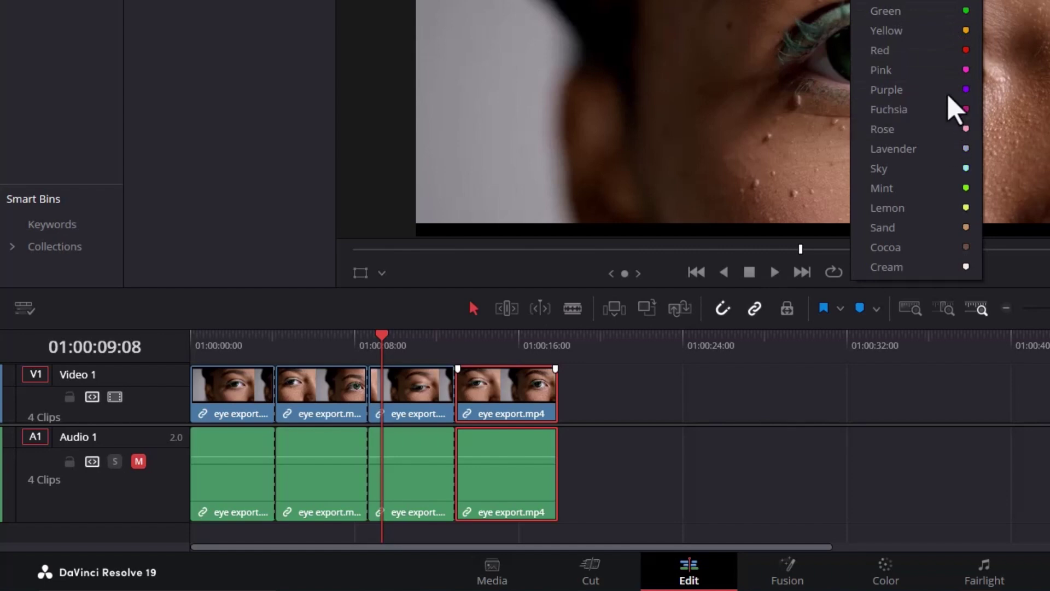
{"action": "left_click", "coordinate": [945, 32]}
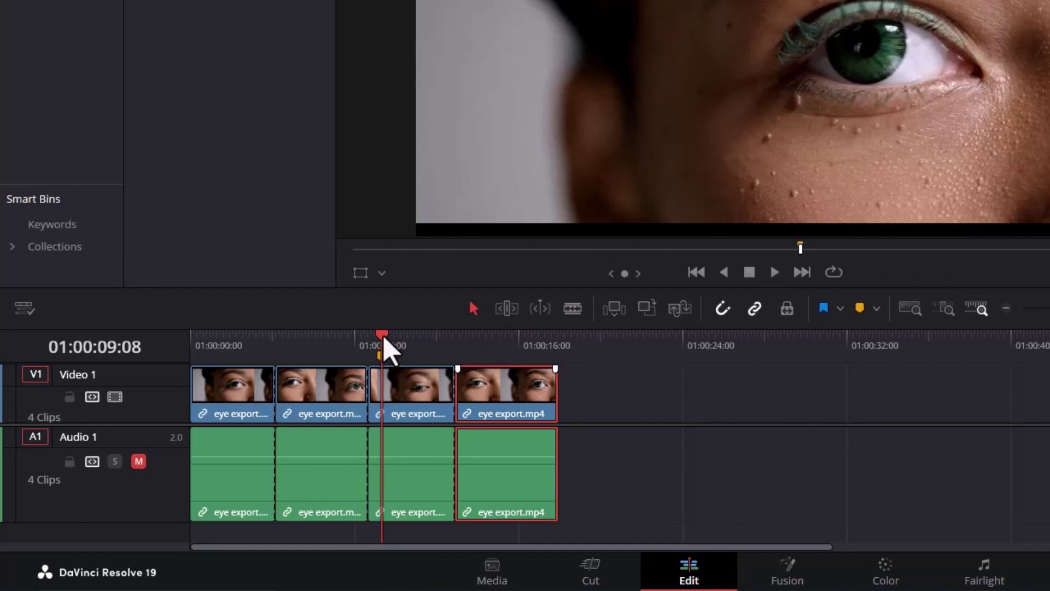
{"action": "left_click_drag", "start_coordinate": [384, 336], "coordinate": [429, 337]}
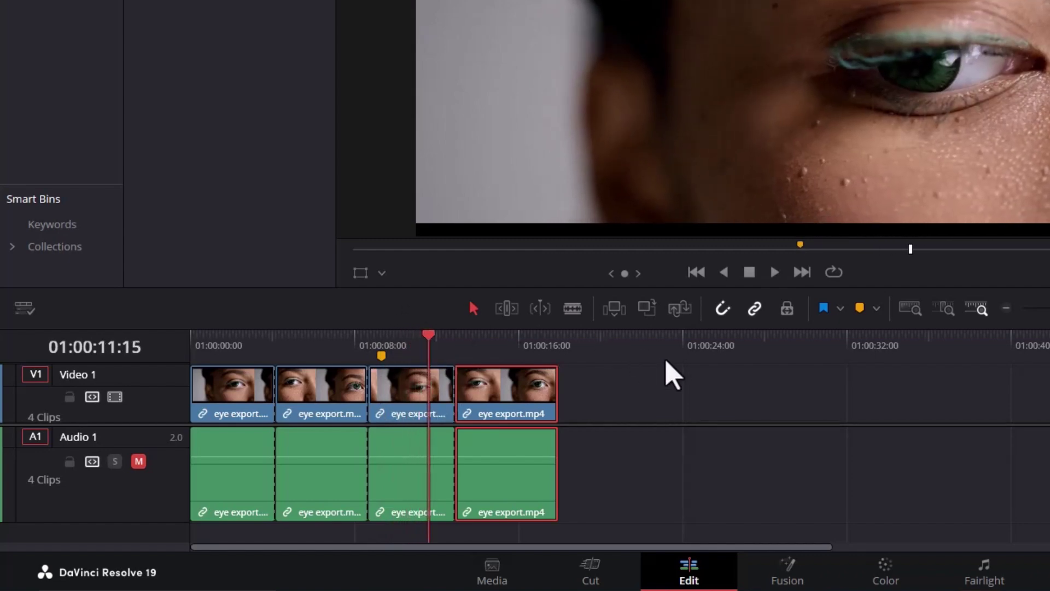
{"action": "left_click", "coordinate": [877, 311]}
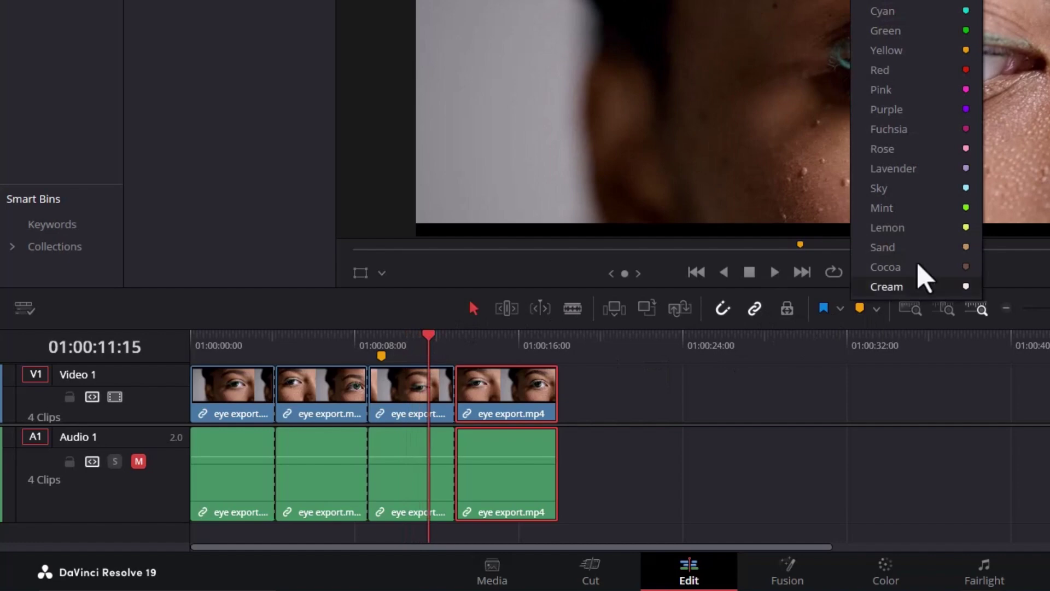
{"action": "left_click", "coordinate": [948, 93]}
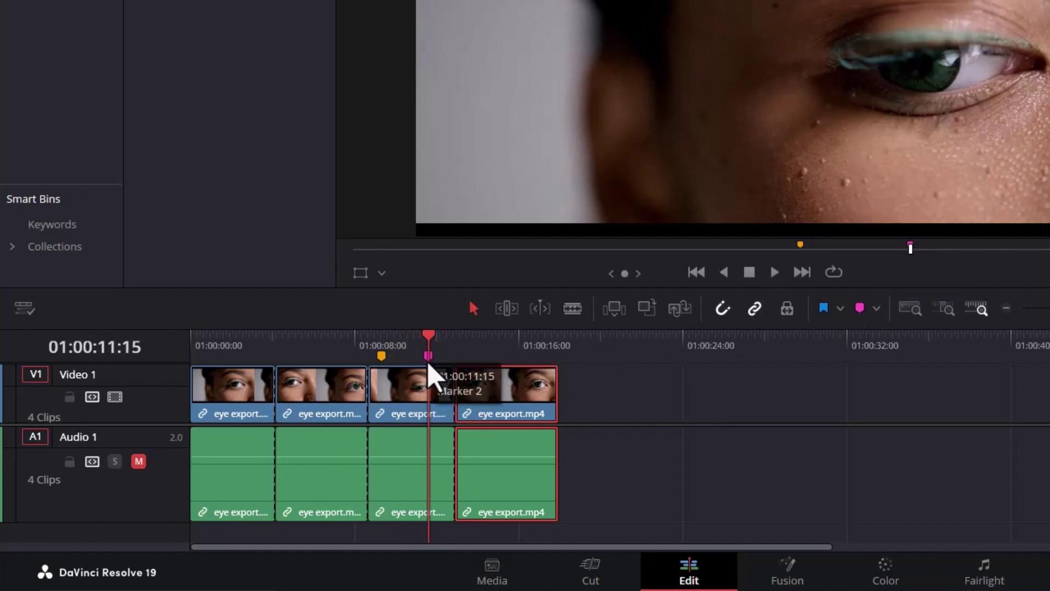
Turn off linked selection and add a pink marker at 01:00:11:15 to only the audio of the third clip
{"action": "left_click", "coordinate": [411, 455]}
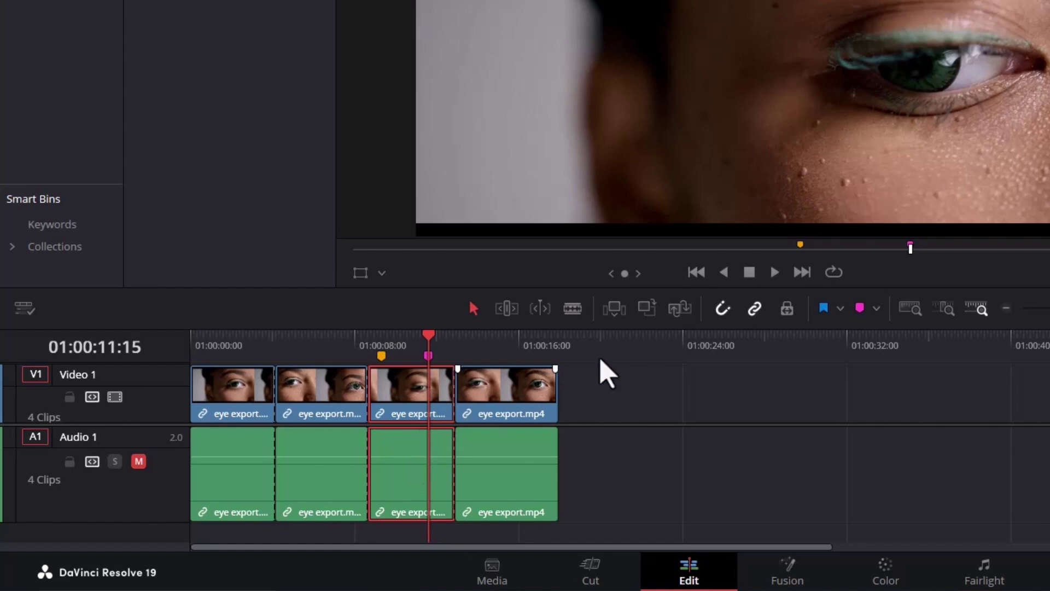
{"action": "left_click", "coordinate": [755, 308]}
{"action": "left_click", "coordinate": [415, 475]}
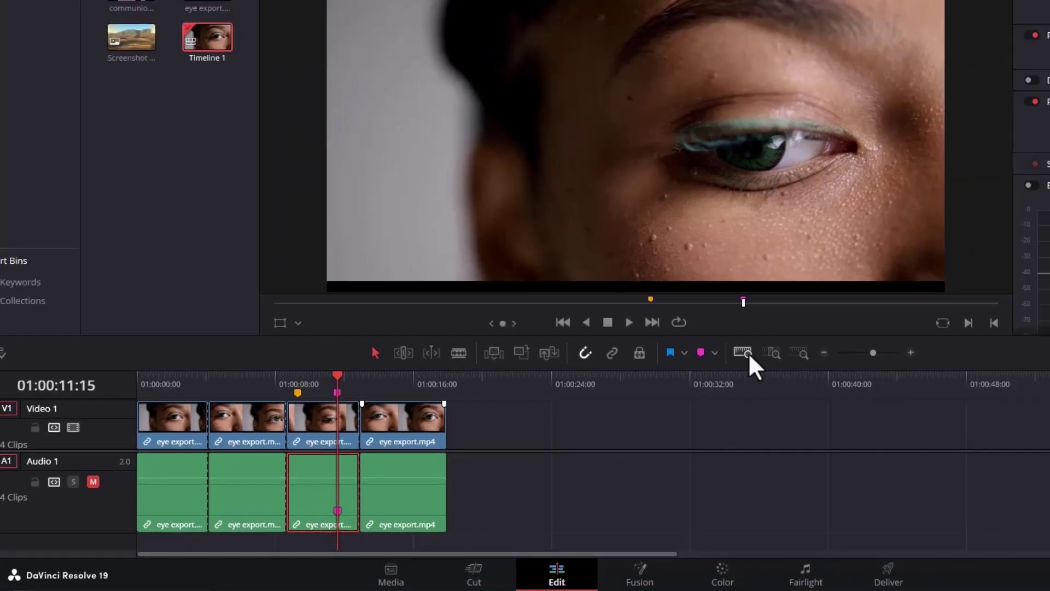
View the timeline in full extent zoom and in detail zoom
{"action": "left_click", "coordinate": [910, 308]}
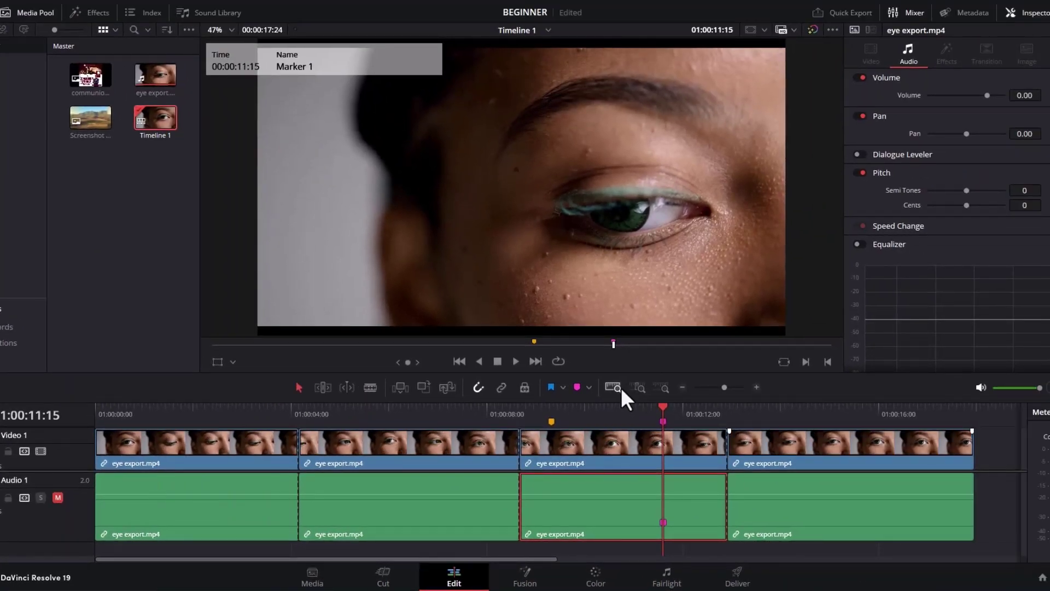
{"action": "left_click", "coordinate": [642, 386]}
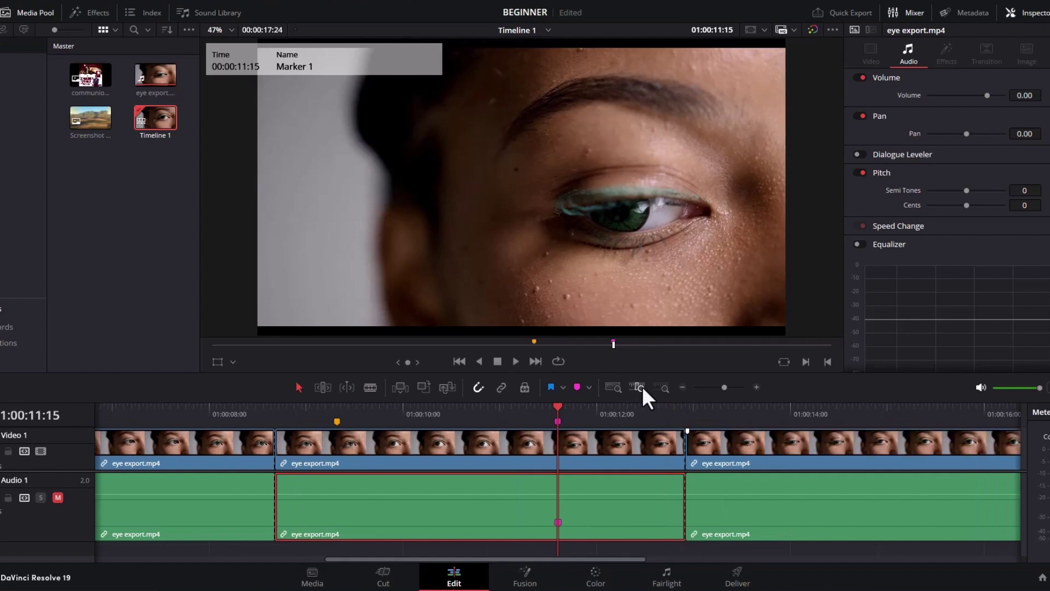
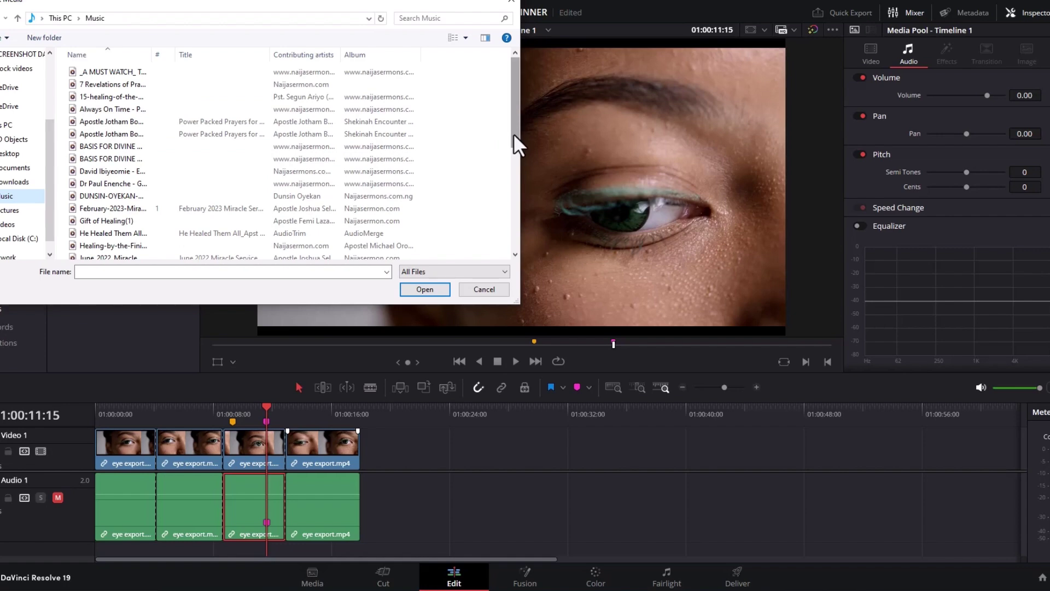
Import Kingdomboiz_Music_-_Nothing from the Music folder and place it on a new audio track at the timeline start
{"action": "left_click_drag", "start_coordinate": [513, 133], "coordinate": [527, 242]}
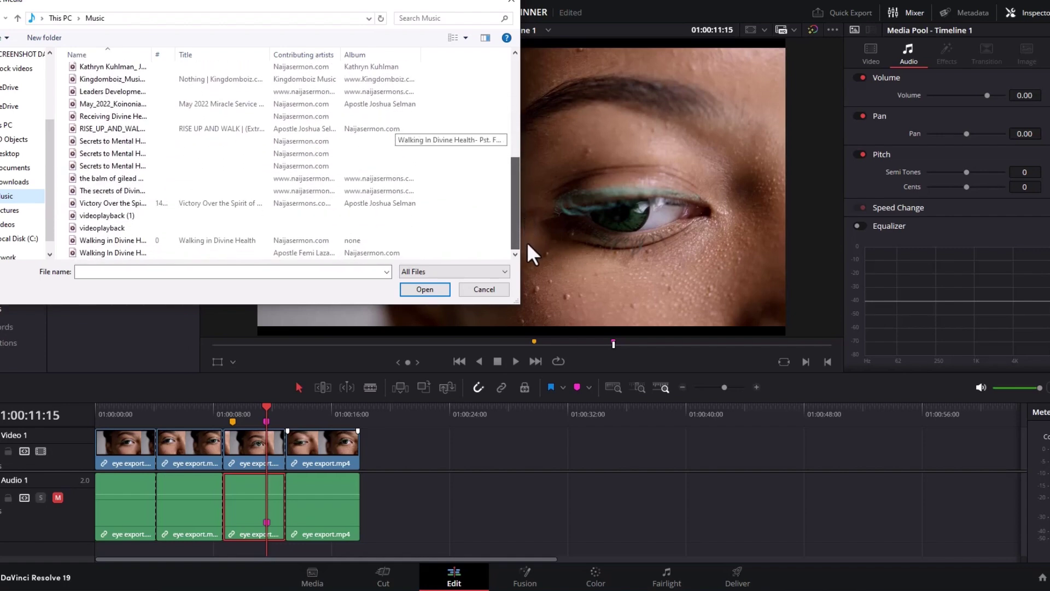
{"action": "left_click", "coordinate": [234, 77]}
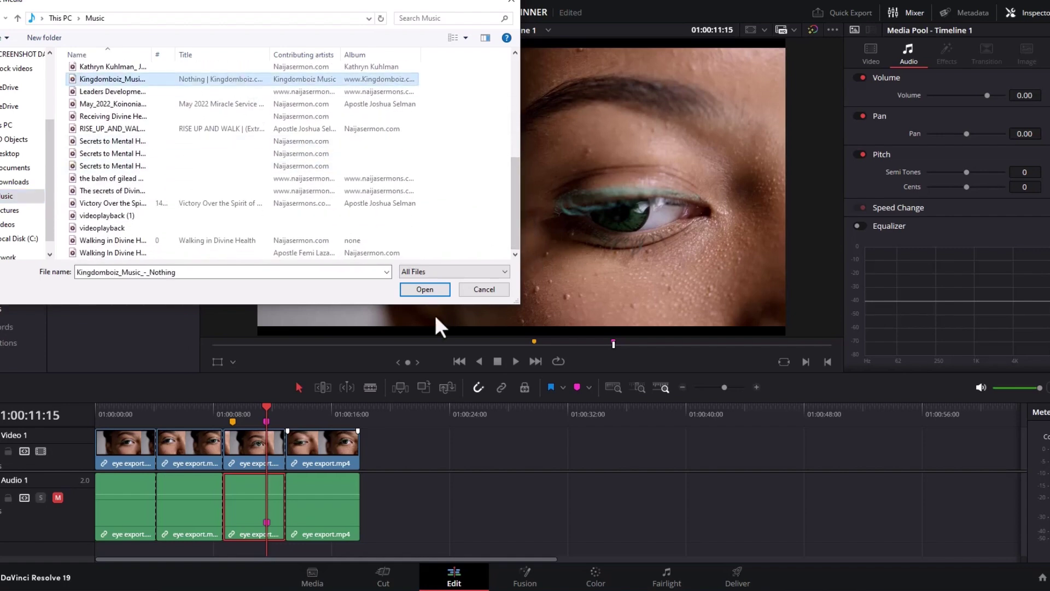
{"action": "left_click", "coordinate": [424, 290]}
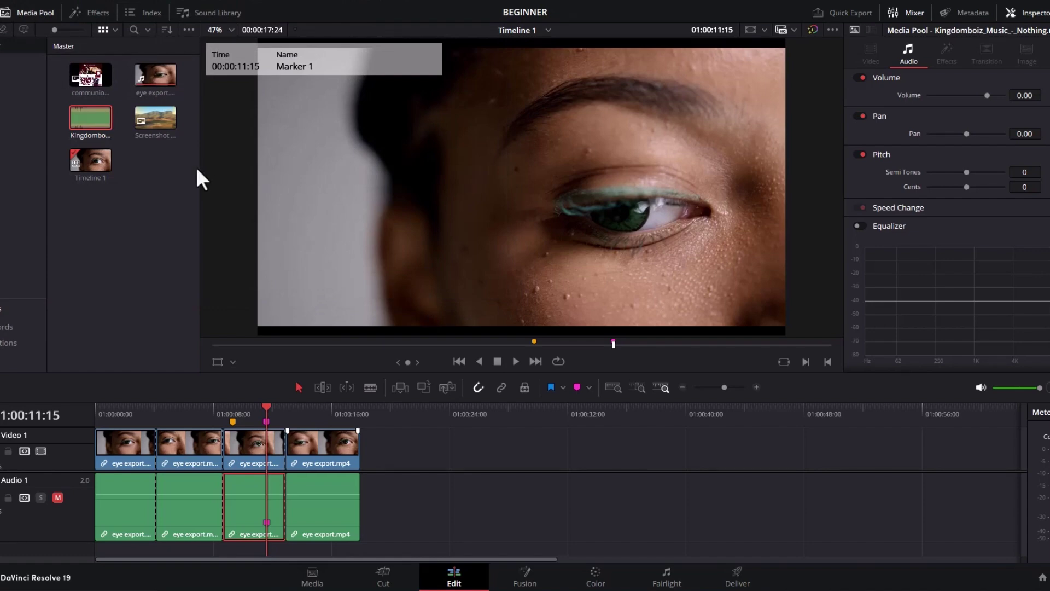
{"action": "left_click", "coordinate": [94, 112]}
{"action": "left_click_drag", "start_coordinate": [94, 111], "coordinate": [184, 532]}
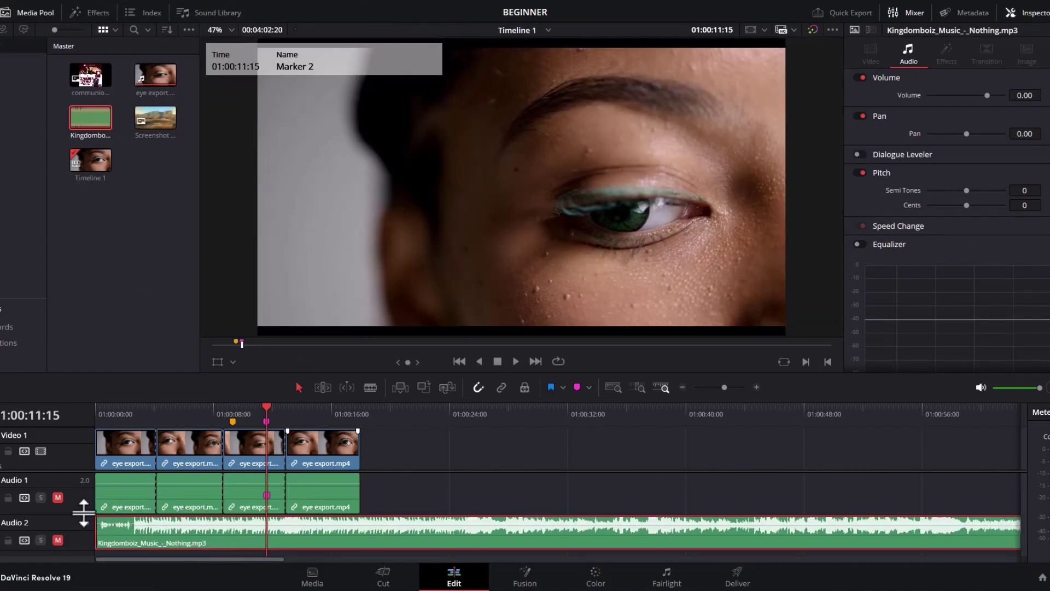
Shrink the Audio 1 track, make Audio 2 taller and examine the music clip's waveform in the source viewer
{"action": "left_click_drag", "start_coordinate": [84, 514], "coordinate": [85, 487]}
{"action": "scroll", "coordinate": [140, 534], "scroll_direction": "up", "scroll_amount": 3}
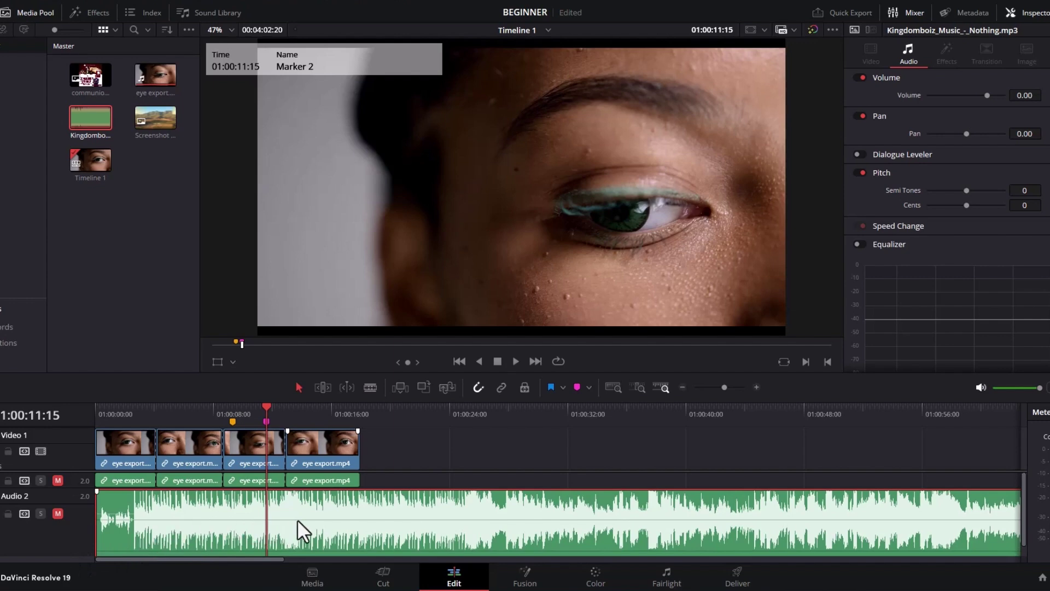
{"action": "double_click", "coordinate": [387, 517]}
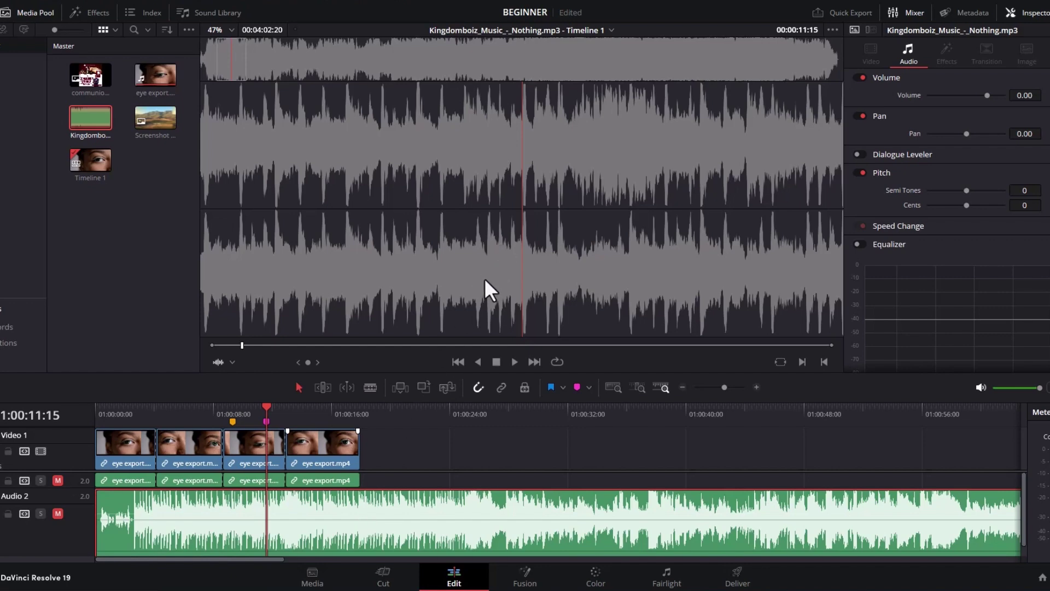
{"action": "left_click", "coordinate": [264, 517]}
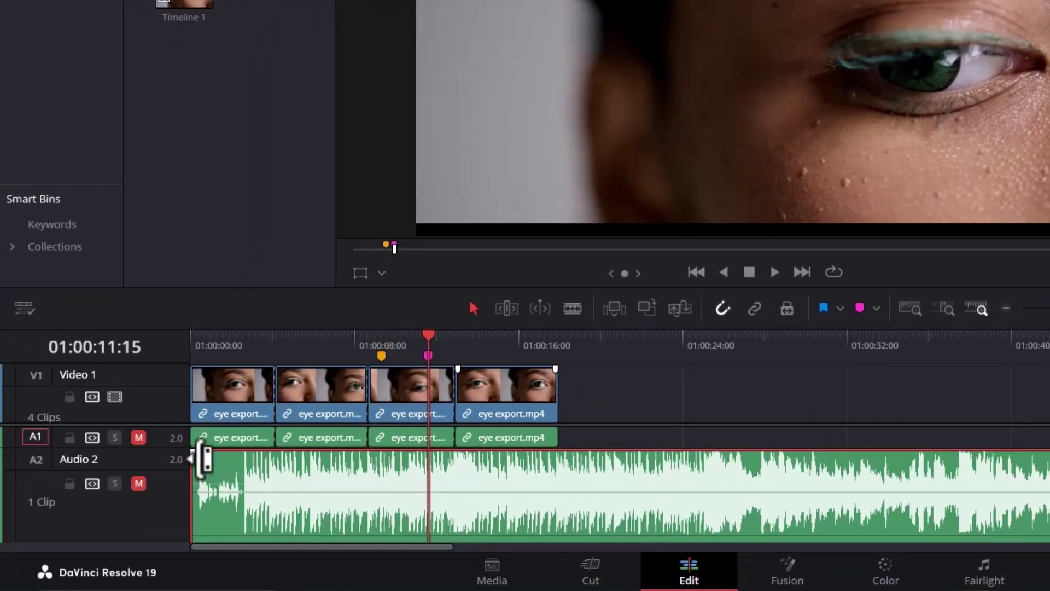
Give the music clip a fade-in of about 7 seconds and a fade-out of about 42 seconds
{"action": "left_click_drag", "start_coordinate": [192, 453], "coordinate": [334, 453]}
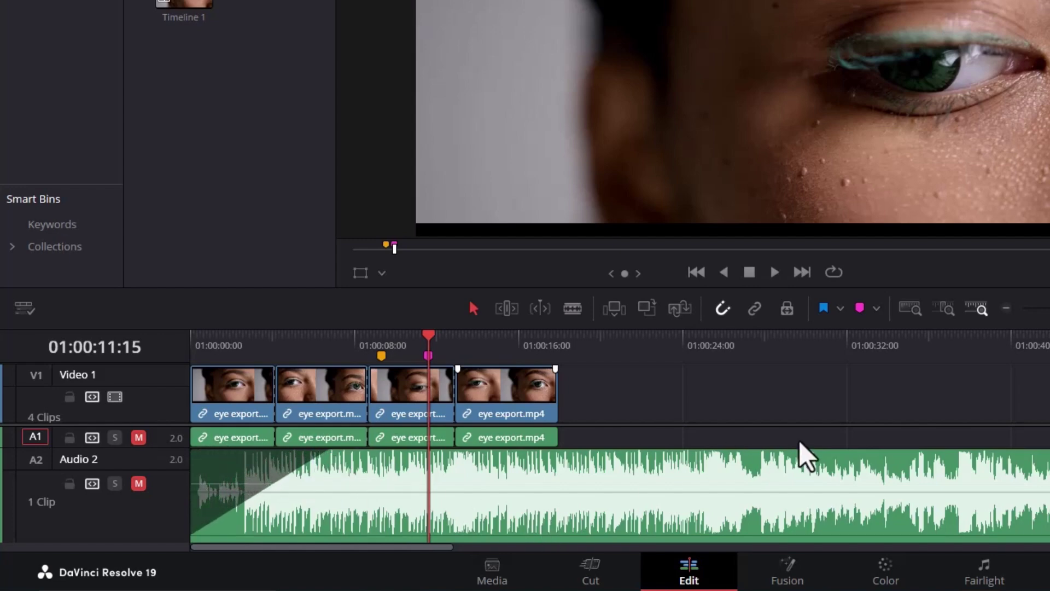
{"action": "key", "text": "shift+z"}
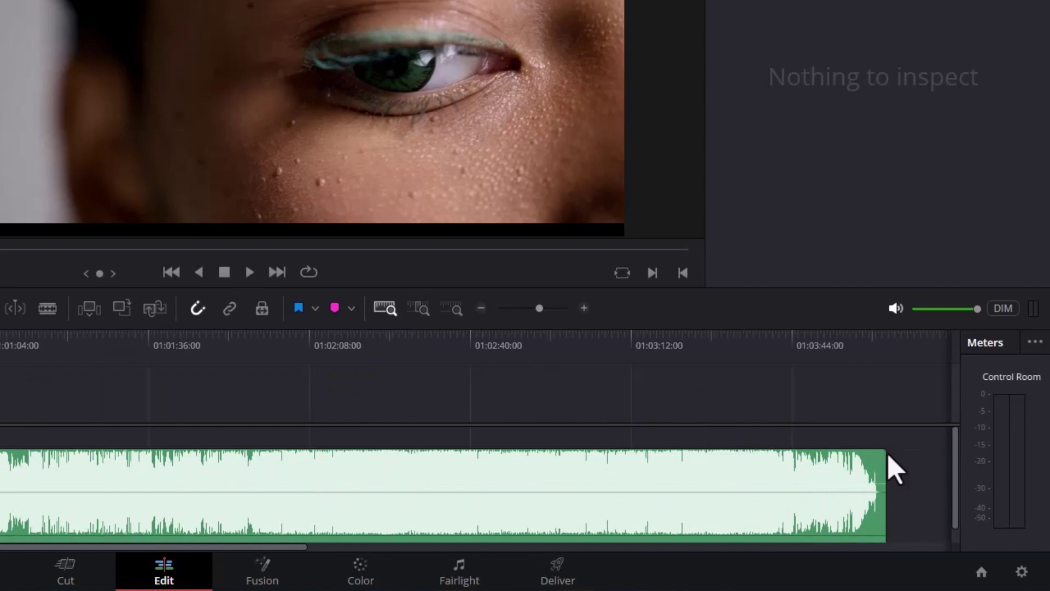
{"action": "left_click_drag", "start_coordinate": [886, 456], "coordinate": [665, 502]}
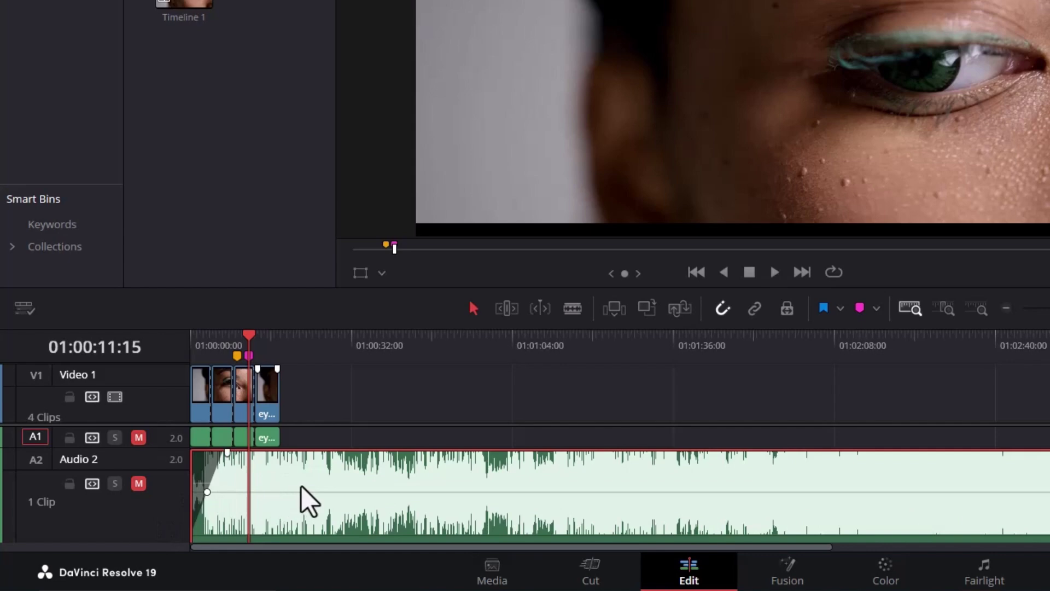
Try lowering the whole music clip's volume to -20 dB on the timeline, and raise it back up
{"action": "left_click_drag", "start_coordinate": [304, 483], "coordinate": [306, 506]}
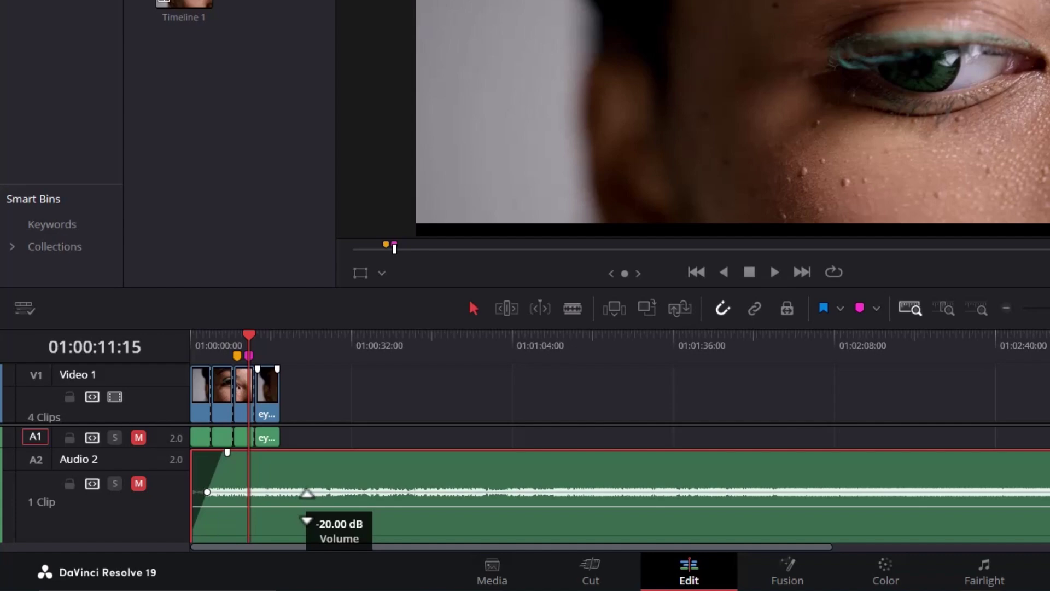
{"action": "left_click_drag", "start_coordinate": [306, 507], "coordinate": [308, 481]}
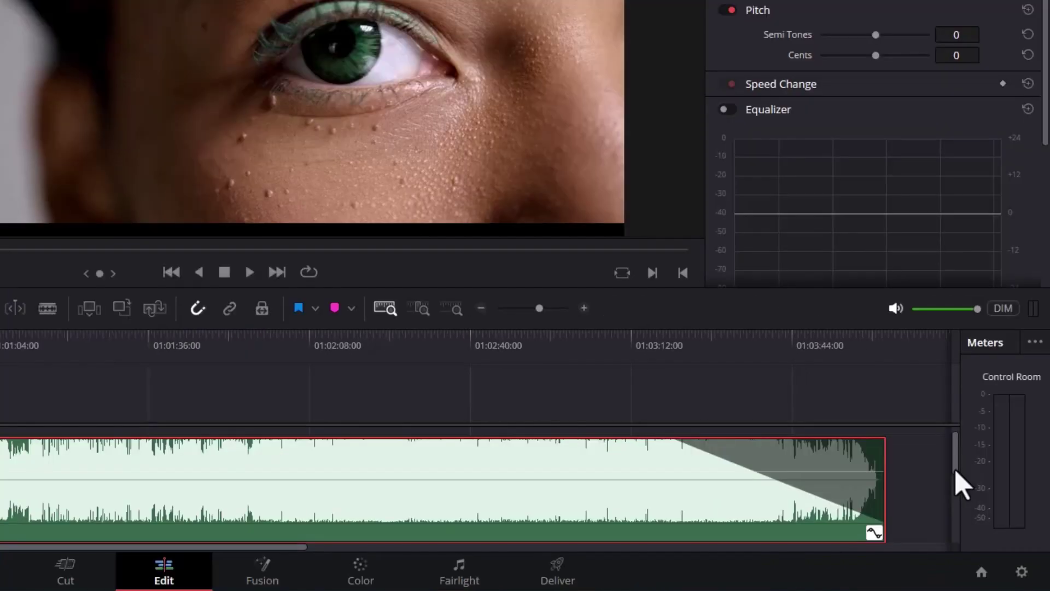
Add volume keyframes to the music clip at 01:00:09:08 and 01:00:43:21
{"action": "left_click_drag", "start_coordinate": [957, 472], "coordinate": [956, 492]}
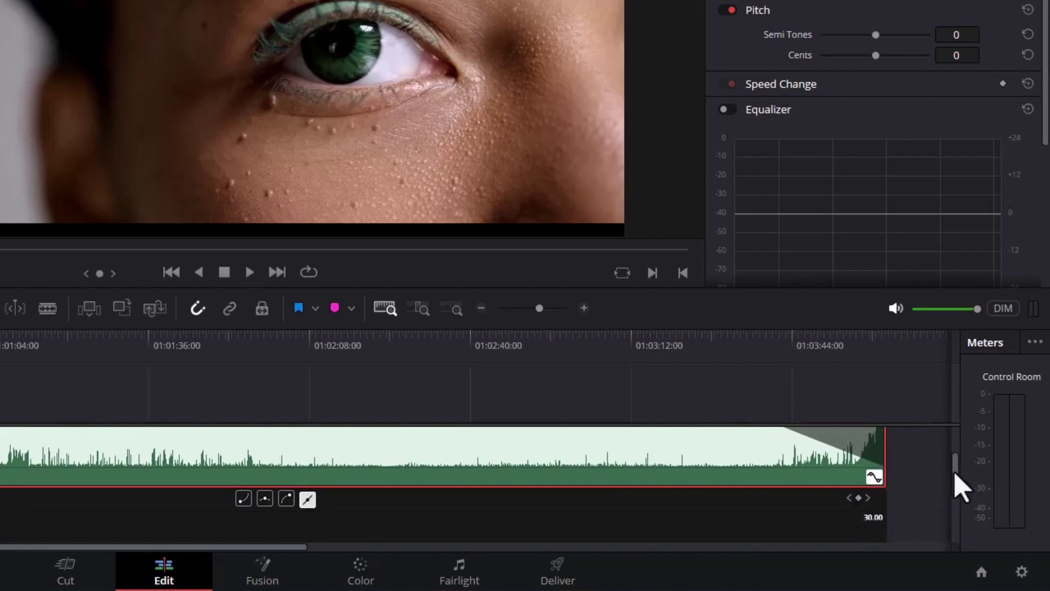
{"action": "left_click_drag", "start_coordinate": [954, 486], "coordinate": [954, 449]}
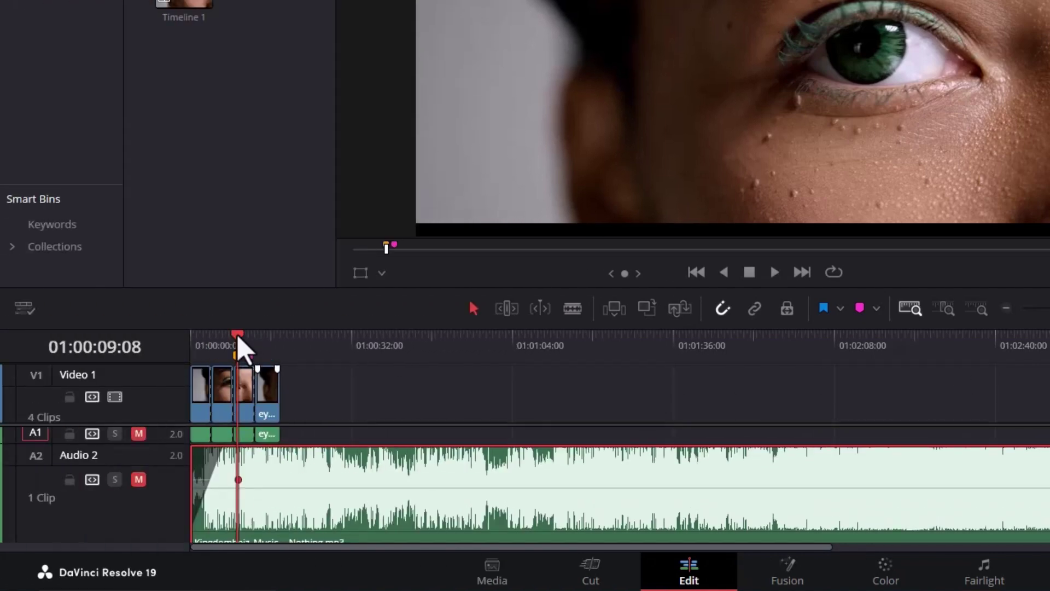
{"action": "left_click_drag", "start_coordinate": [239, 337], "coordinate": [412, 337]}
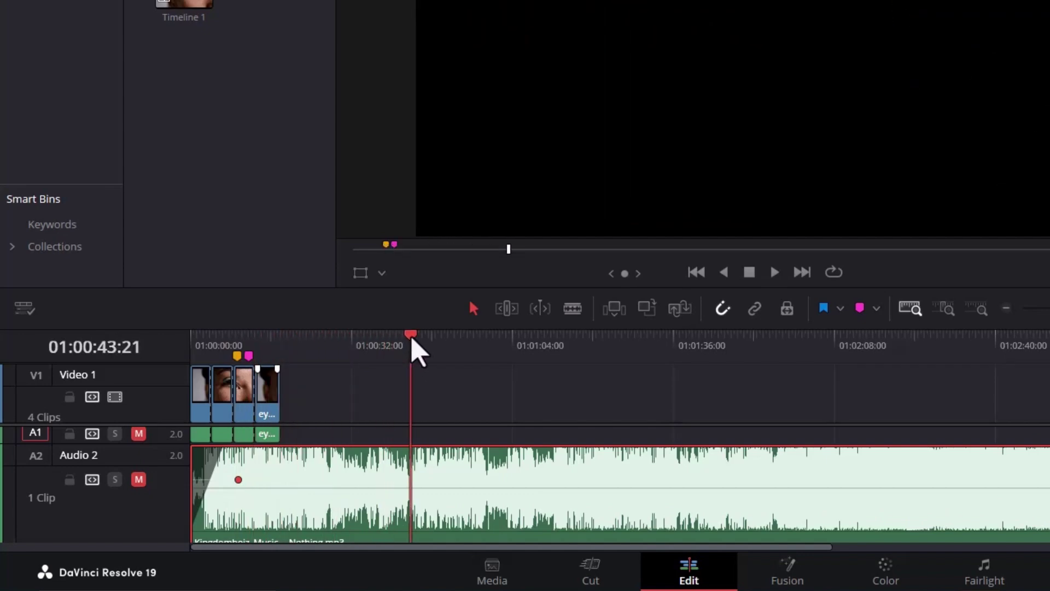
{"action": "left_click", "coordinate": [411, 488], "text": "alt"}
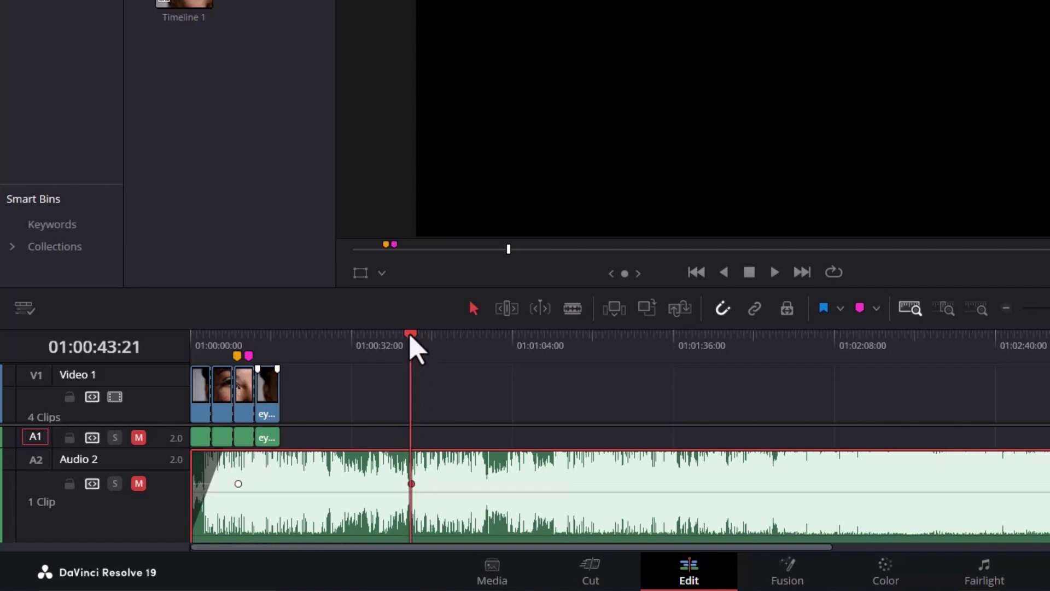
Add two more volume keyframes to the music clip, at 01:01:23:08 and at about 01:01:20
{"action": "left_click_drag", "start_coordinate": [410, 339], "coordinate": [609, 340]}
{"action": "scroll", "coordinate": [963, 471], "scroll_direction": "down", "scroll_amount": 3}
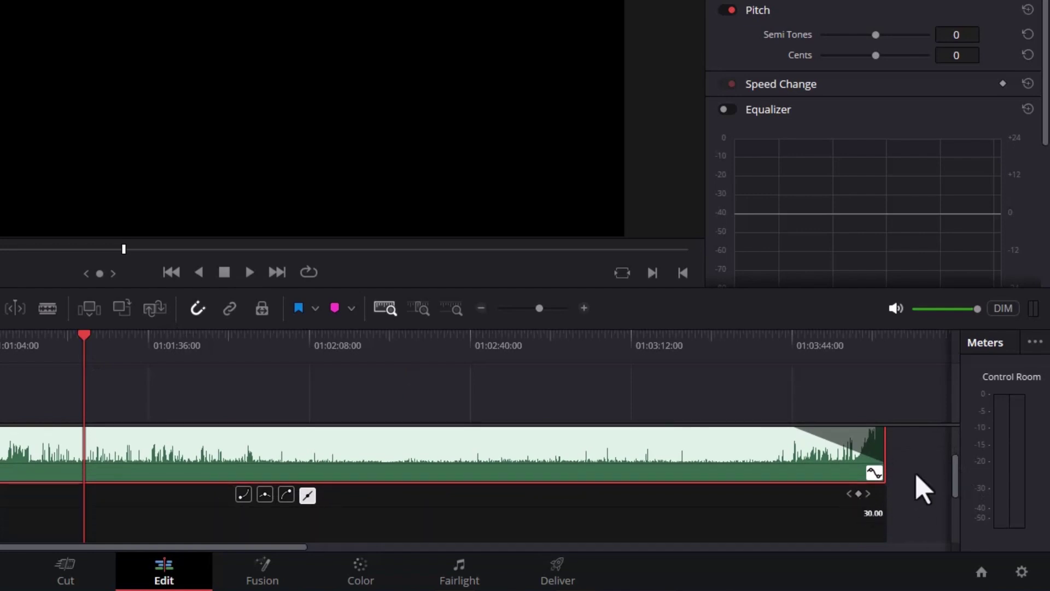
{"action": "left_click_drag", "start_coordinate": [955, 473], "coordinate": [952, 448]}
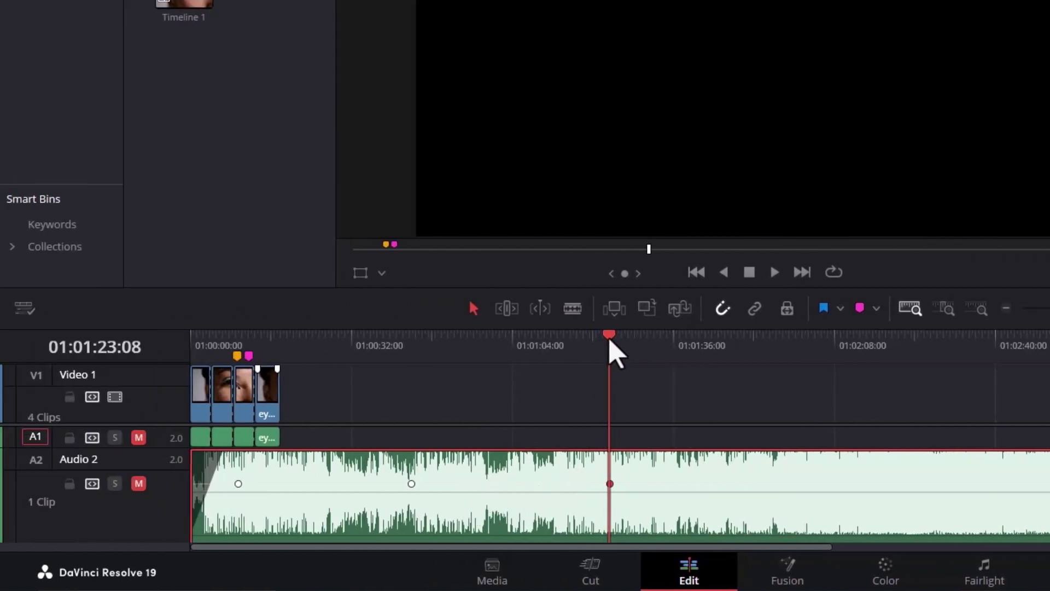
{"action": "left_click_drag", "start_coordinate": [611, 344], "coordinate": [596, 345]}
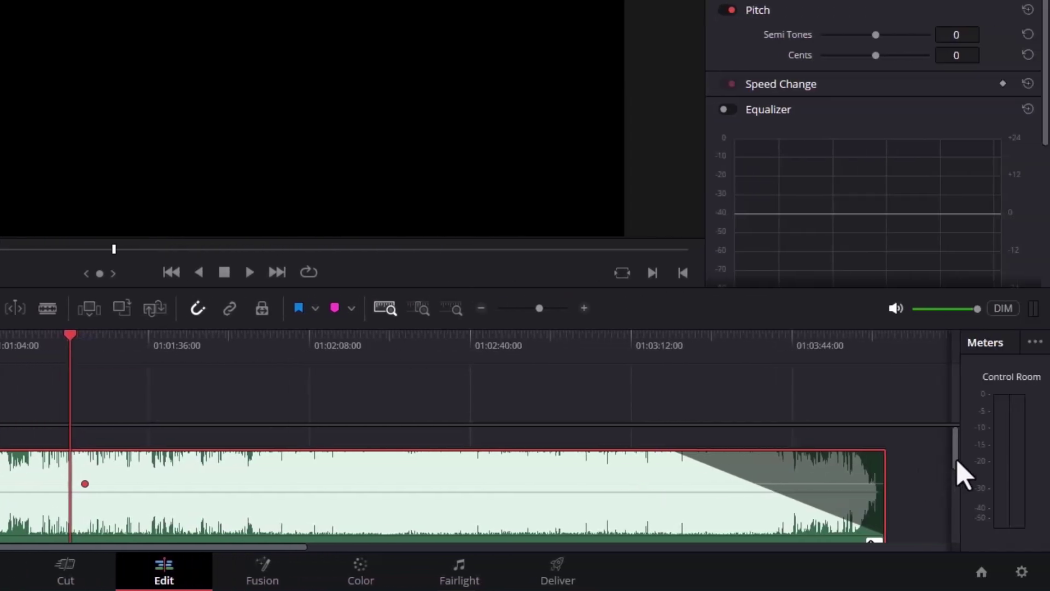
{"action": "left_click_drag", "start_coordinate": [957, 462], "coordinate": [961, 504]}
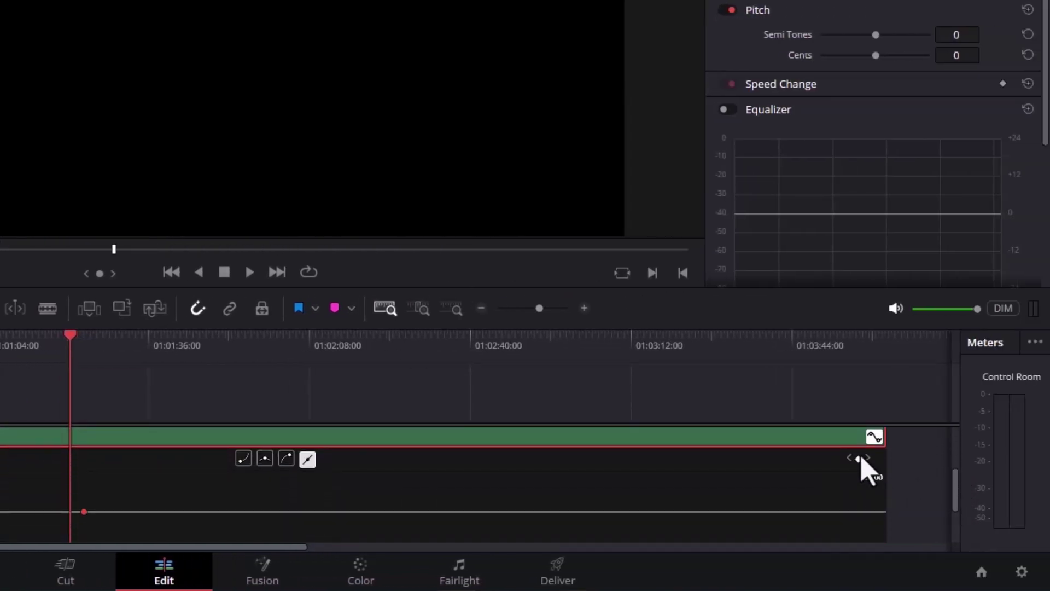
{"action": "left_click_drag", "start_coordinate": [961, 497], "coordinate": [961, 445]}
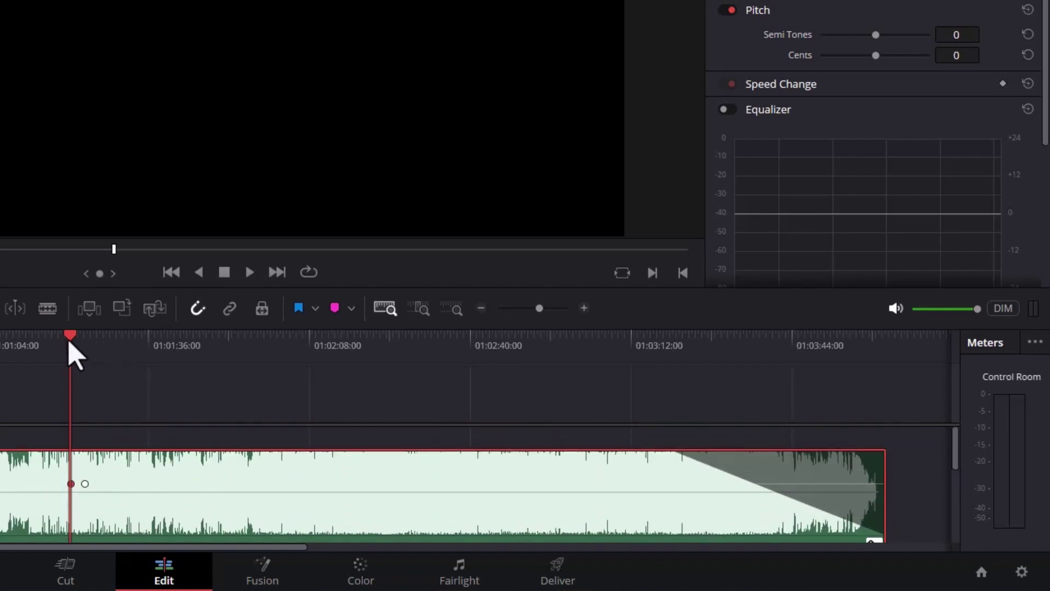
Add a volume keyframe at 01:00:48:11 and lower the music between it and the 01:01:20 keyframe to -12.14 dB
{"action": "left_click_drag", "start_coordinate": [72, 342], "coordinate": [0, 361]}
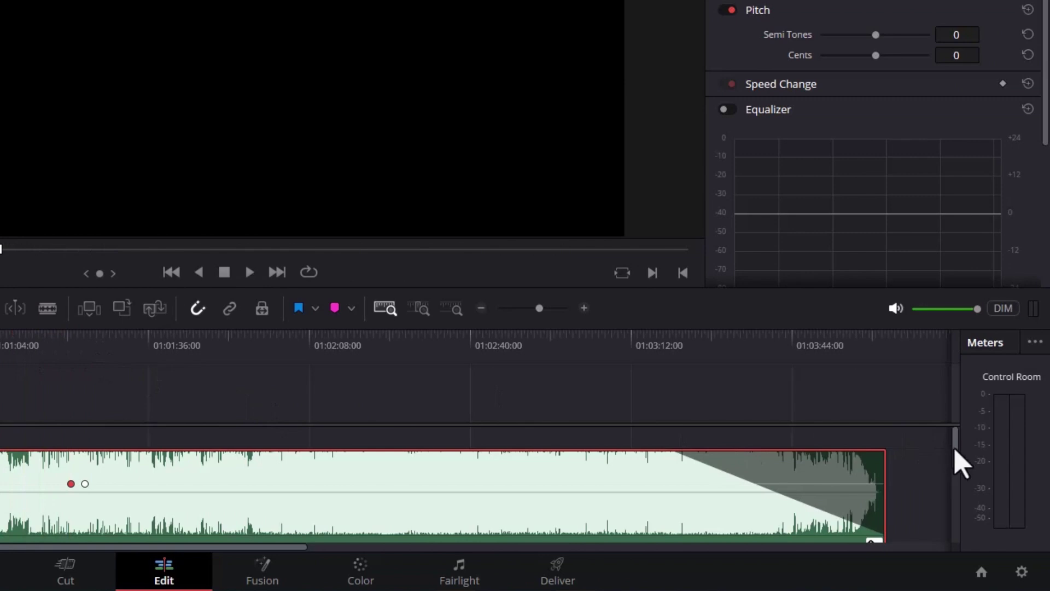
{"action": "left_click_drag", "start_coordinate": [953, 446], "coordinate": [961, 485]}
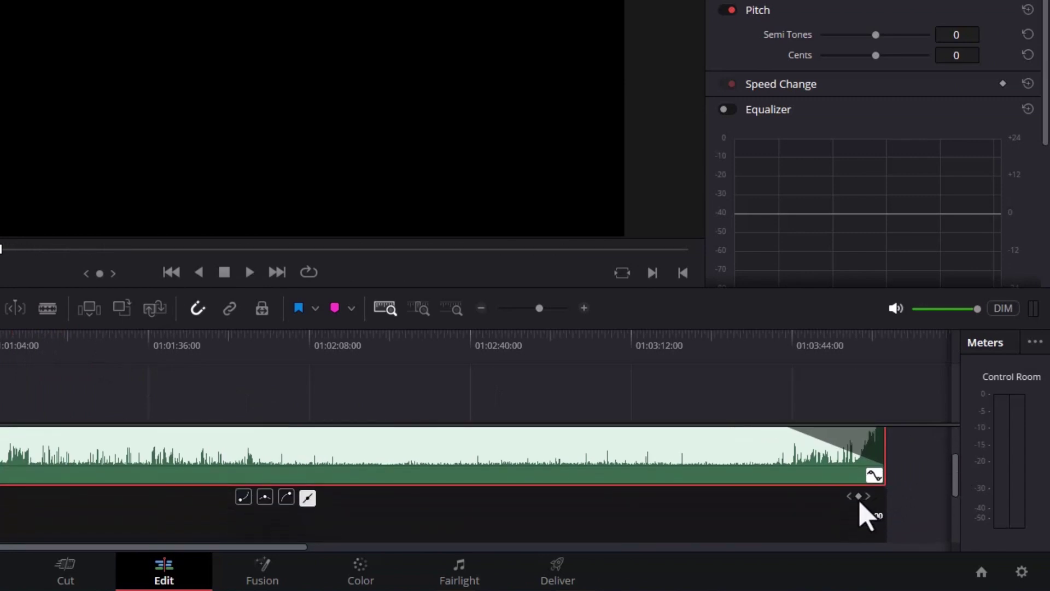
{"action": "left_click_drag", "start_coordinate": [957, 492], "coordinate": [952, 454]}
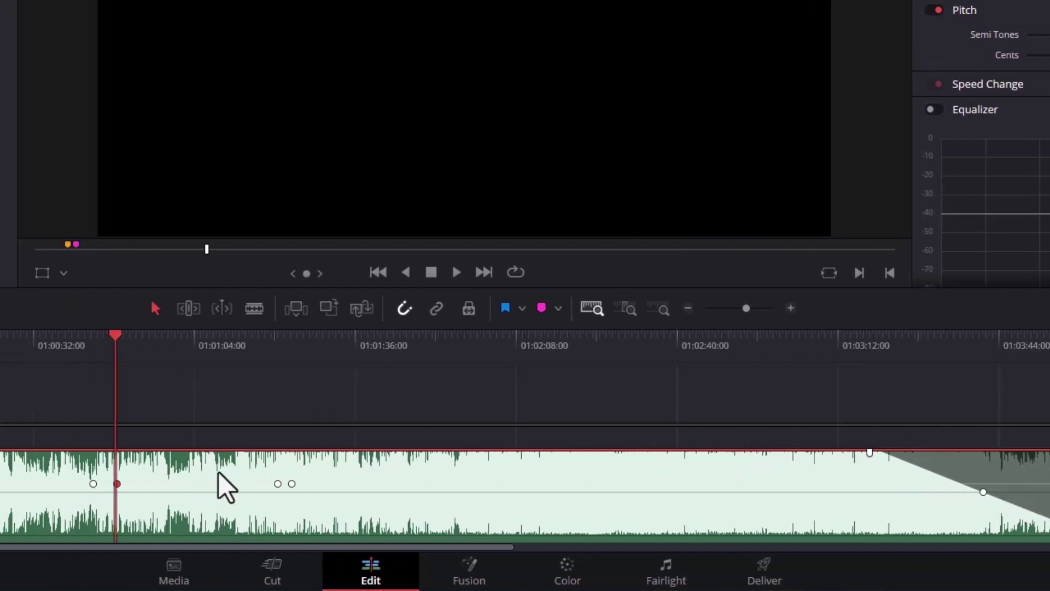
{"action": "left_click_drag", "start_coordinate": [500, 486], "coordinate": [501, 499]}
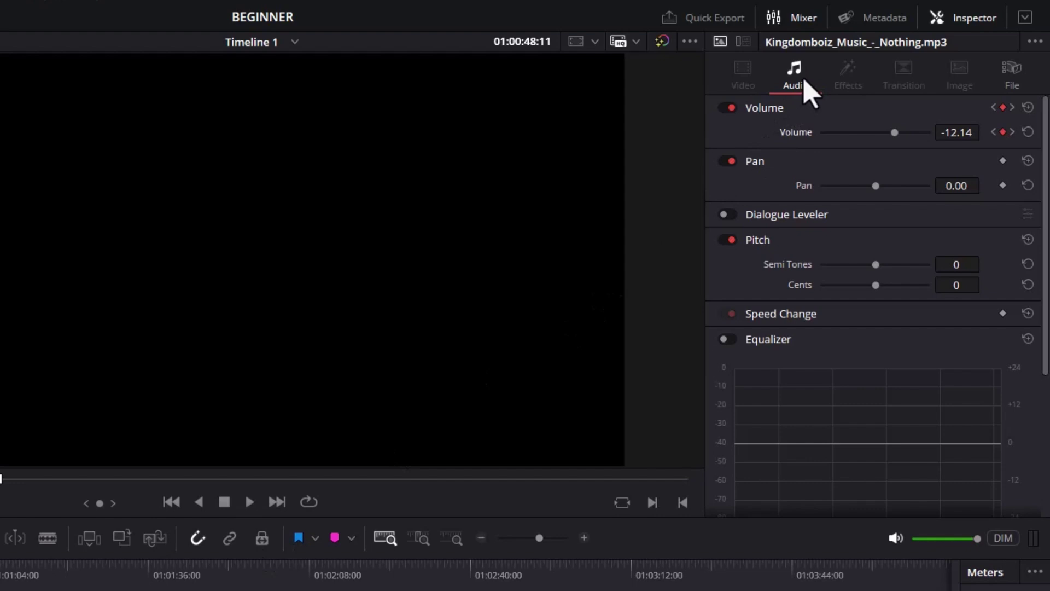
{"action": "left_click", "coordinate": [726, 215]}
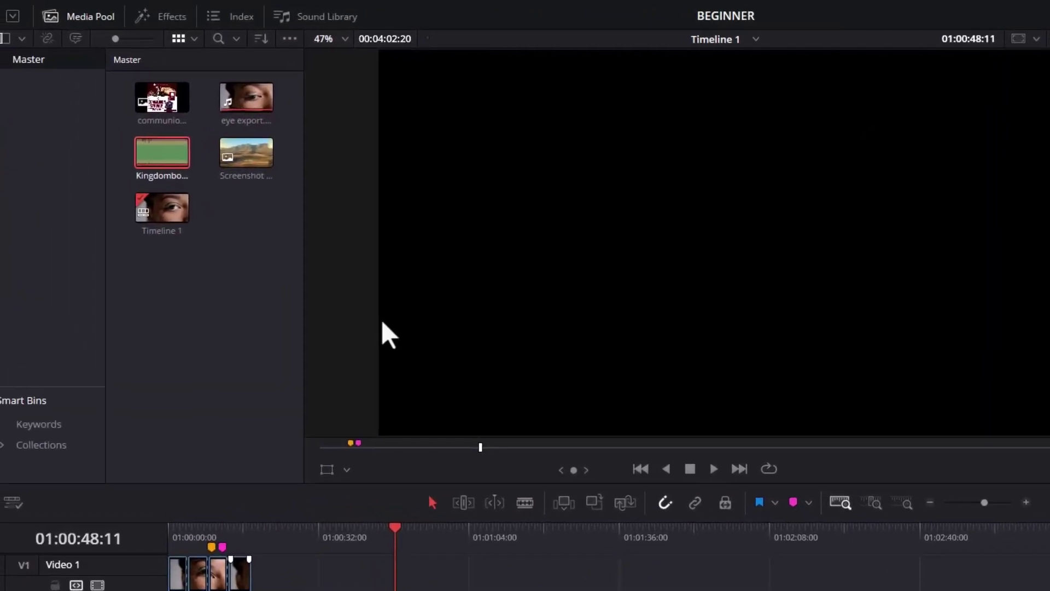
Add the Comic Title from the Titles effects to Video 1, just before 01:00:48:11
{"action": "left_click", "coordinate": [191, 25]}
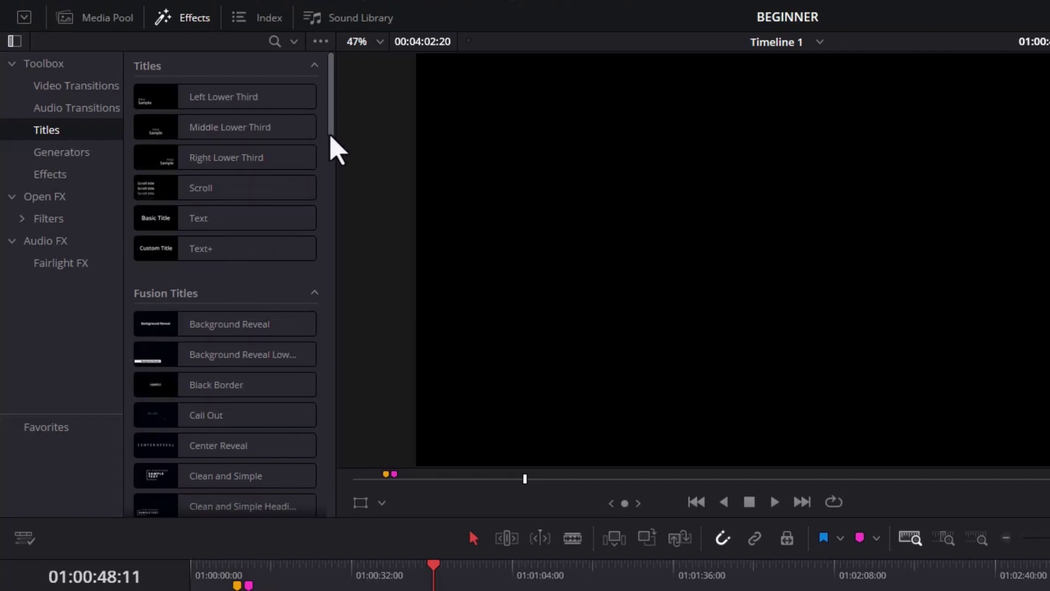
{"action": "left_click_drag", "start_coordinate": [331, 136], "coordinate": [331, 211]}
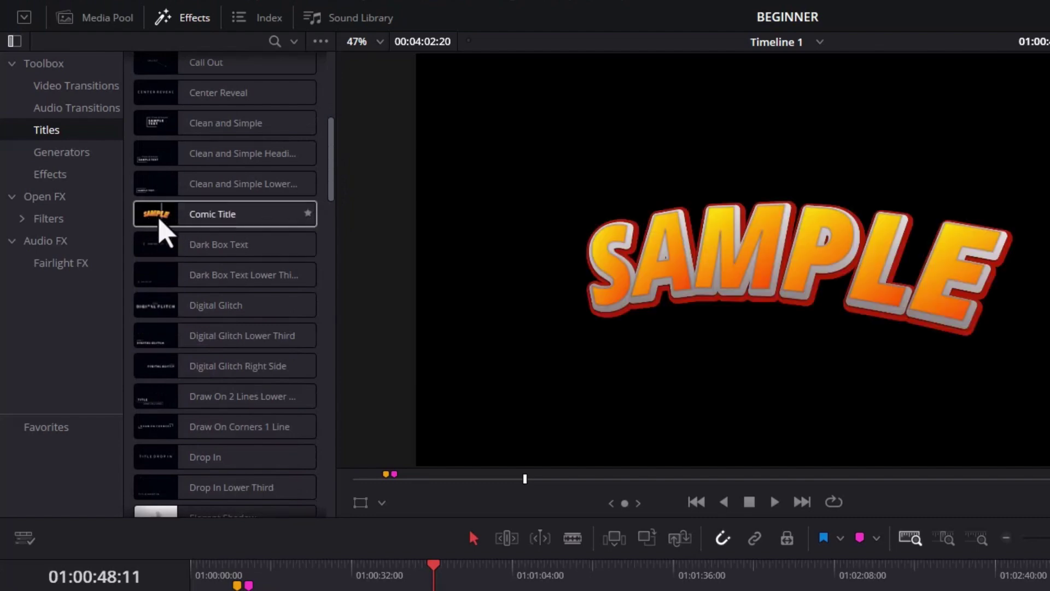
{"action": "left_click_drag", "start_coordinate": [153, 215], "coordinate": [413, 509]}
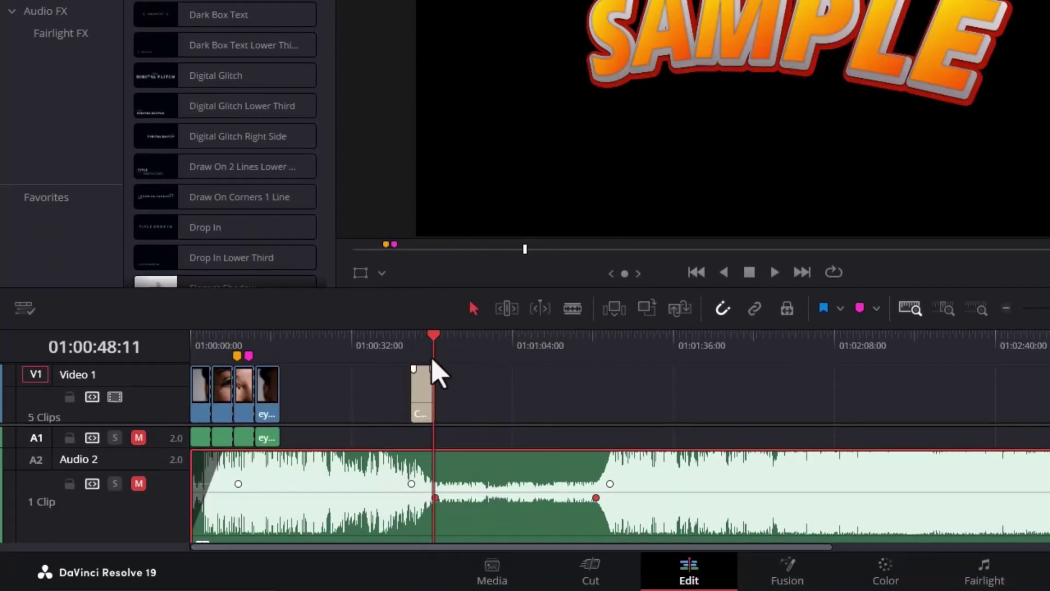
Show the comic title at 01:00:45:24 and change its text to SAMPLED
{"action": "left_click_drag", "start_coordinate": [430, 334], "coordinate": [420, 334]}
{"action": "left_click", "coordinate": [422, 390]}
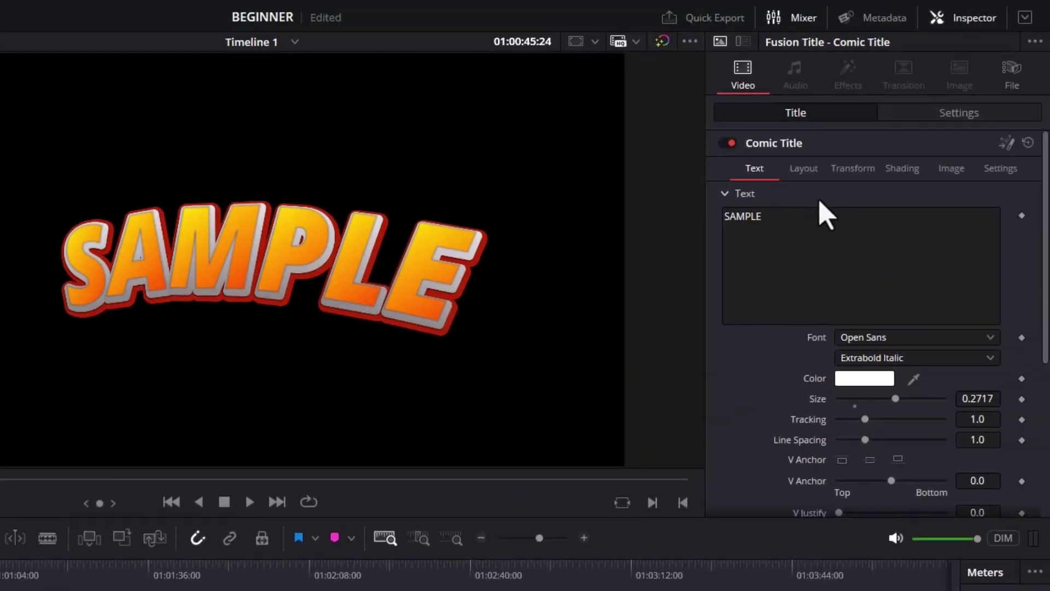
{"action": "left_click", "coordinate": [802, 223]}
{"action": "type", "text": "D"}
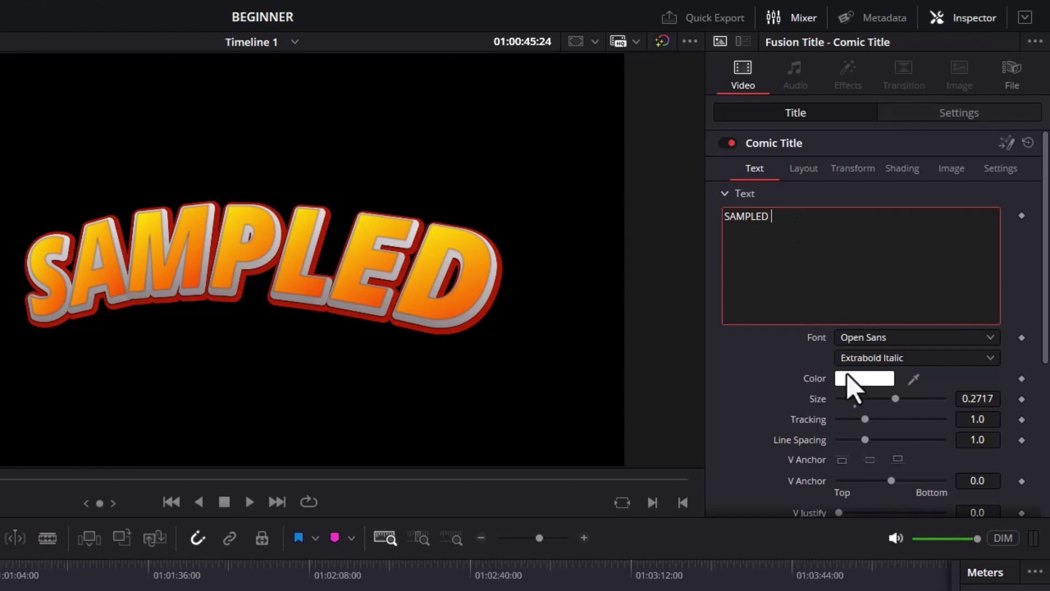
Enlarge the comic title's text to a size of about 0.38 and adjust its tracking
{"action": "left_click_drag", "start_coordinate": [896, 399], "coordinate": [922, 398]}
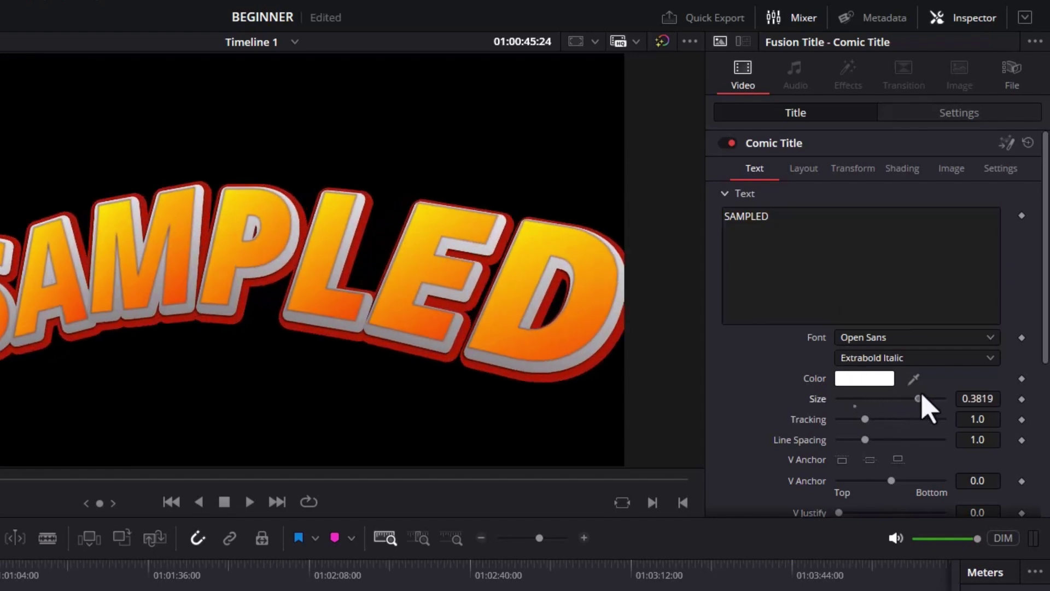
{"action": "mouse_move", "coordinate": [866, 420]}
{"action": "left_mouse_down"}
{"action": "mouse_move", "coordinate": [910, 422]}
{"action": "mouse_move", "coordinate": [851, 412]}
{"action": "mouse_move", "coordinate": [869, 419]}
{"action": "mouse_move", "coordinate": [871, 440]}
{"action": "left_mouse_up"}
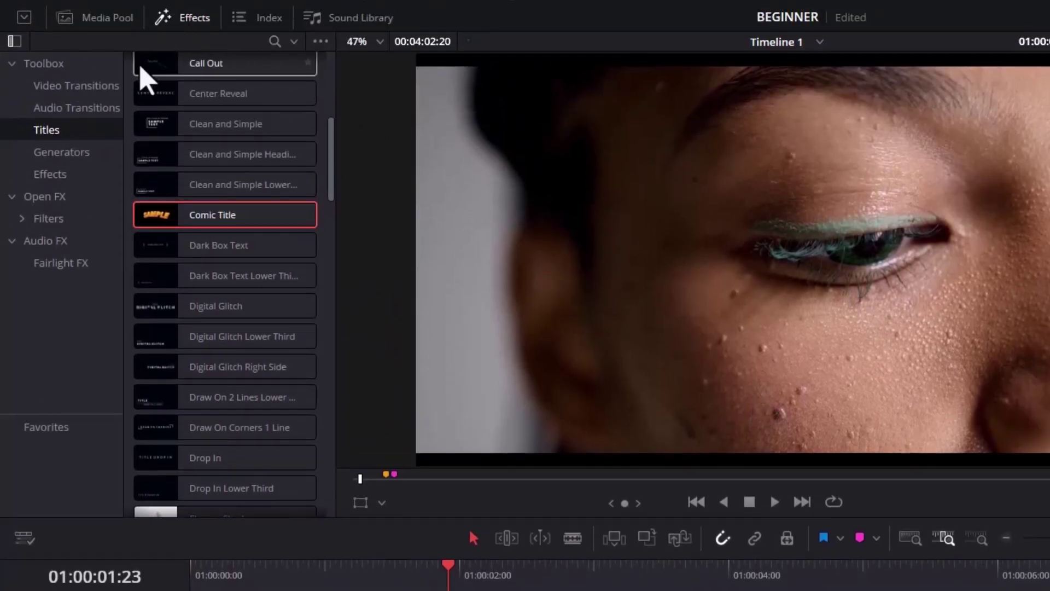
Add a Barn Door video transition at the cut between the first two eye export clips and play it back
{"action": "left_click", "coordinate": [86, 89]}
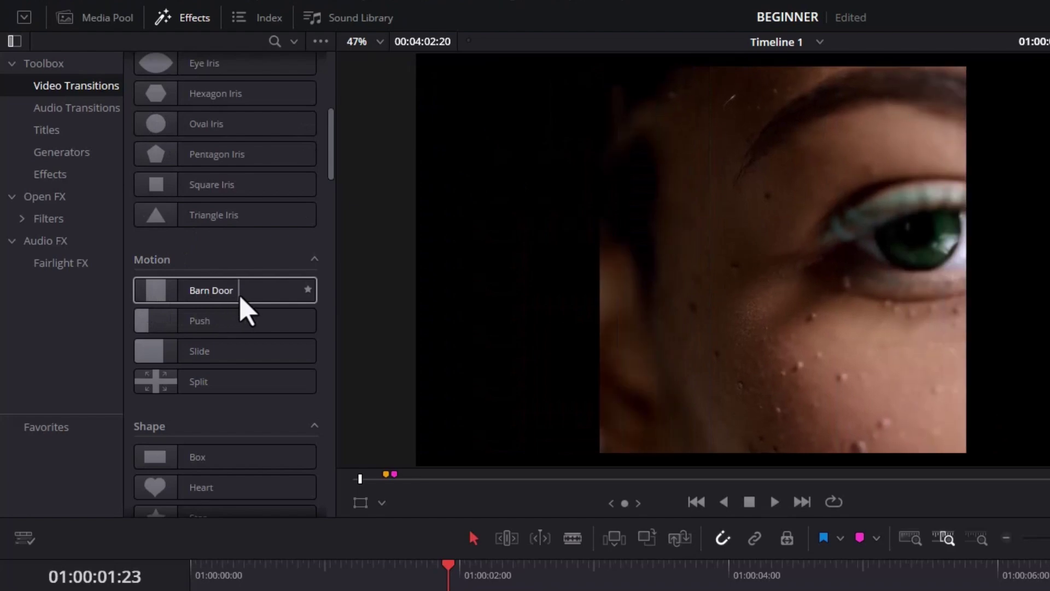
{"action": "left_click_drag", "start_coordinate": [172, 299], "coordinate": [755, 590]}
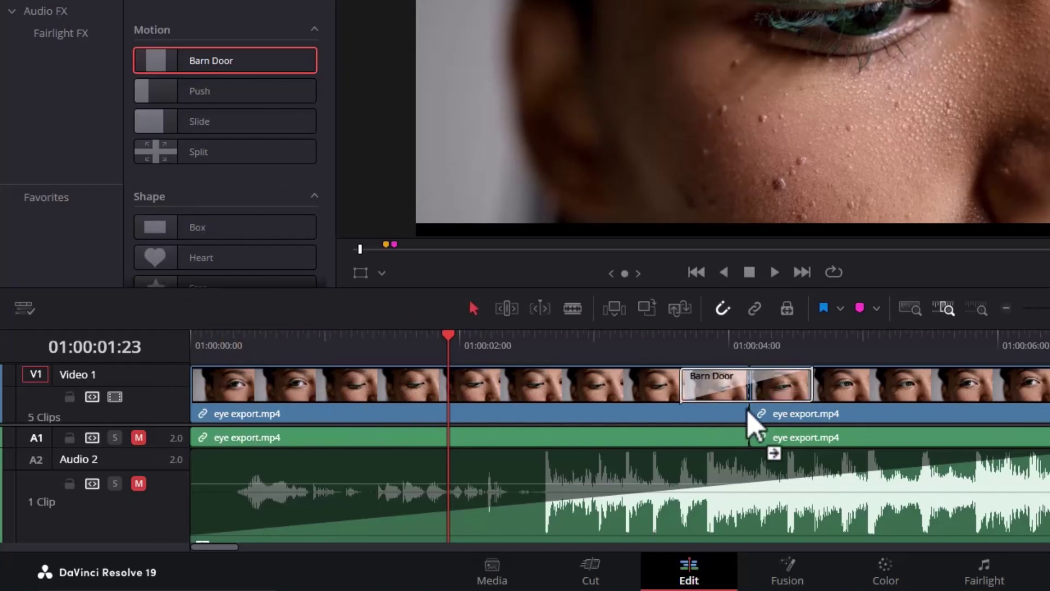
{"action": "left_click", "coordinate": [679, 347]}
{"action": "key", "text": "space"}
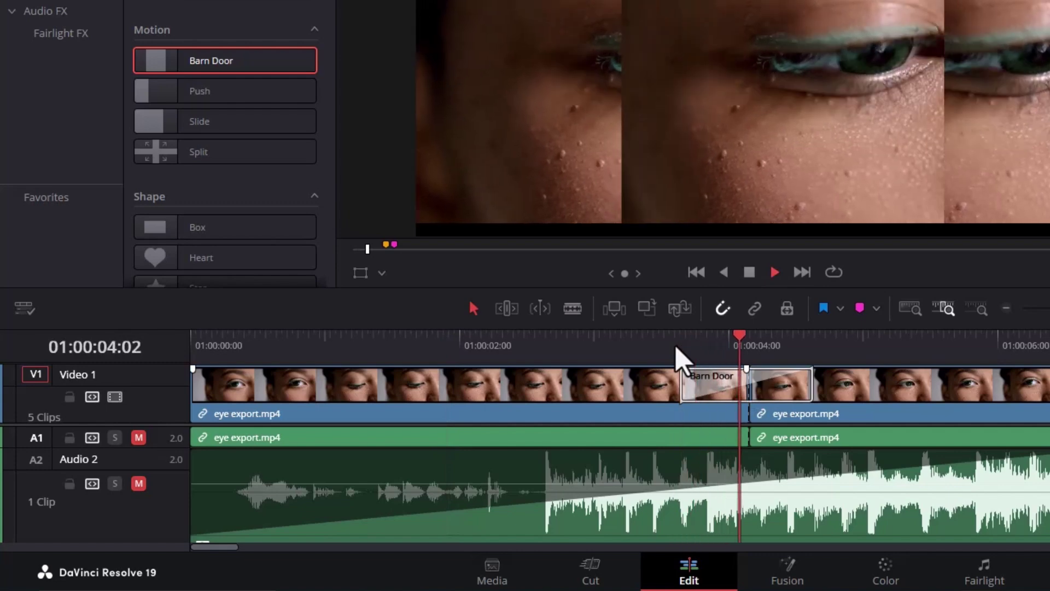
{"action": "left_click", "coordinate": [669, 346]}
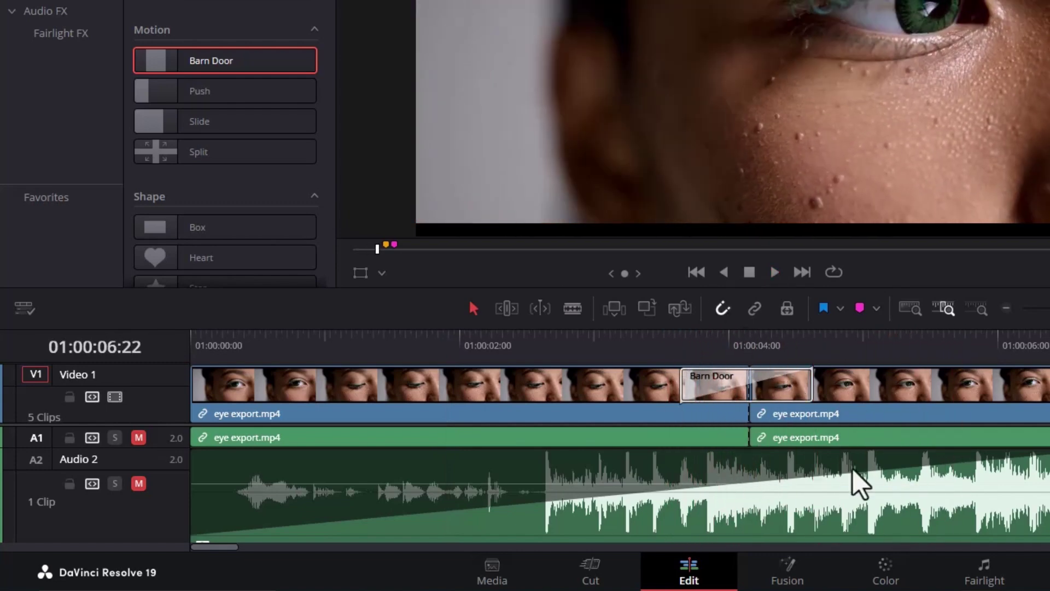
Grade the second eye export clip with contrast 0.760, saturation 100 and hue 100, trying highlights at 99 and resetting them
{"action": "left_click", "coordinate": [886, 574]}
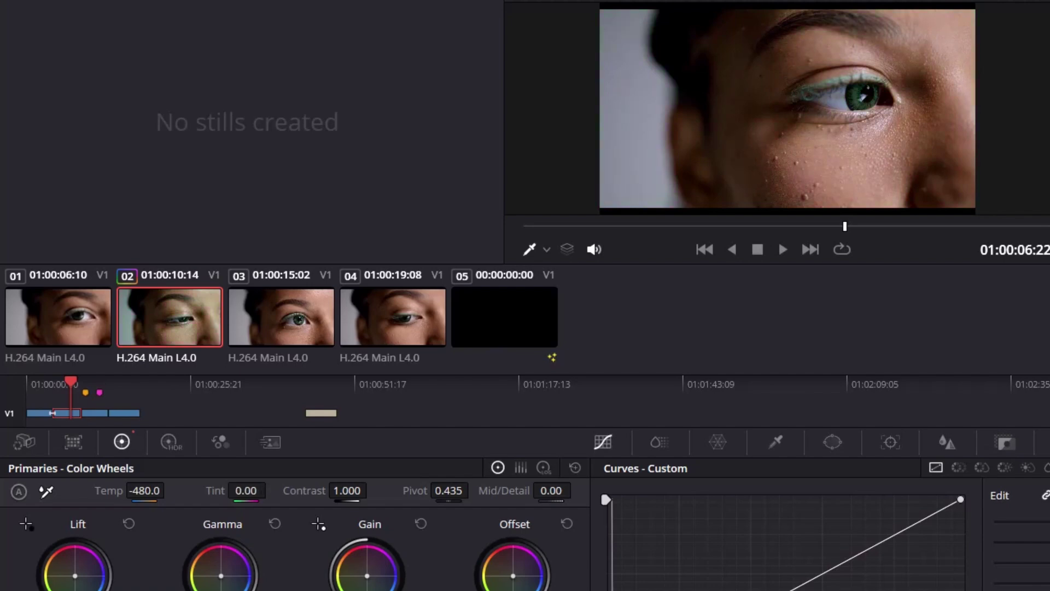
{"action": "mouse_move", "coordinate": [351, 489]}
{"action": "left_mouse_down"}
{"action": "mouse_move", "coordinate": [377, 489]}
{"action": "mouse_move", "coordinate": [362, 491]}
{"action": "left_mouse_up"}
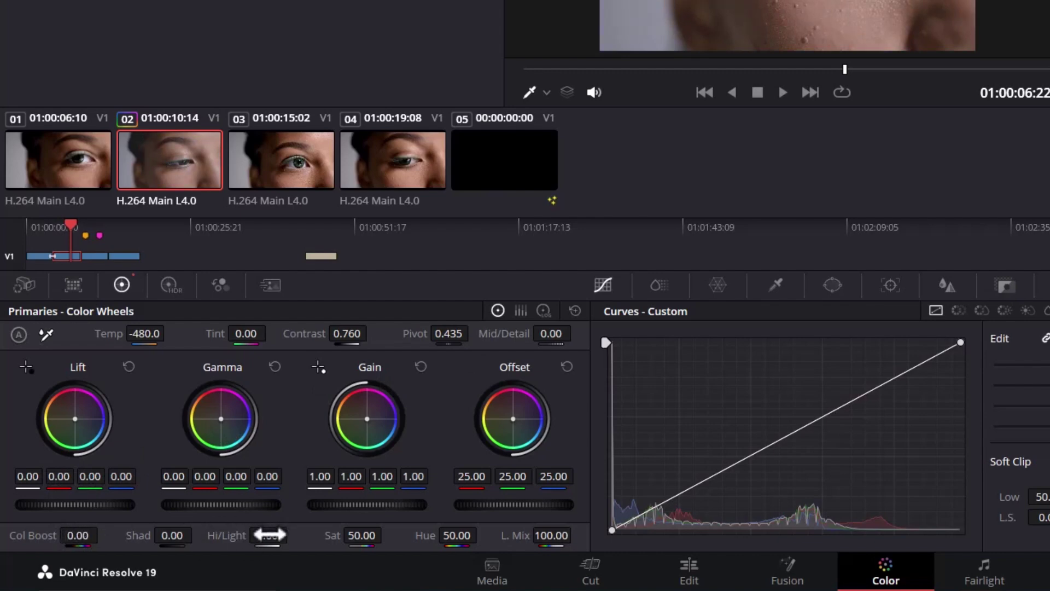
{"action": "left_click_drag", "start_coordinate": [293, 534], "coordinate": [293, 534]}
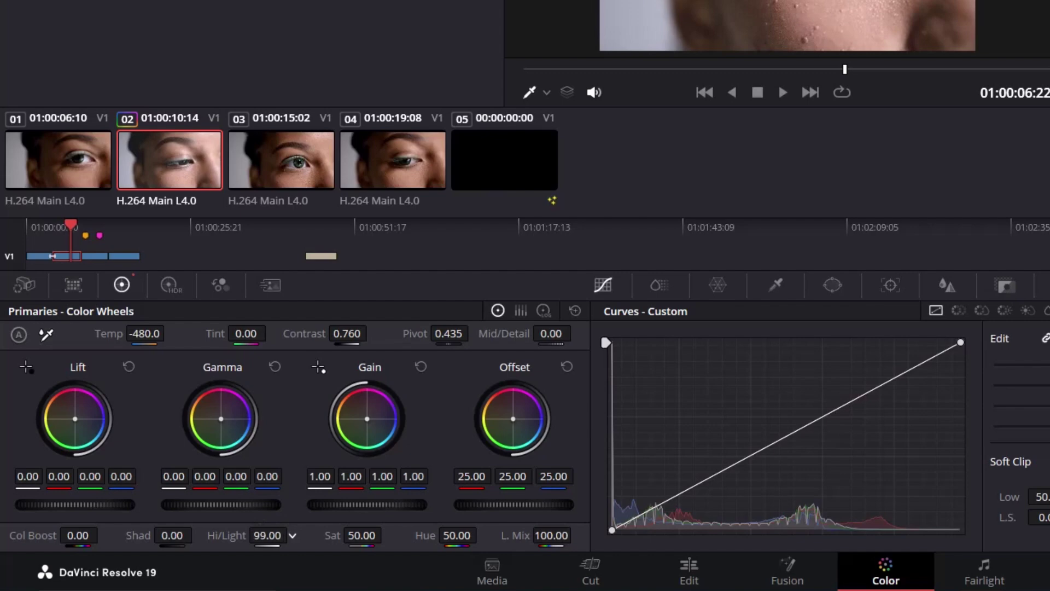
{"action": "double_click", "coordinate": [292, 535]}
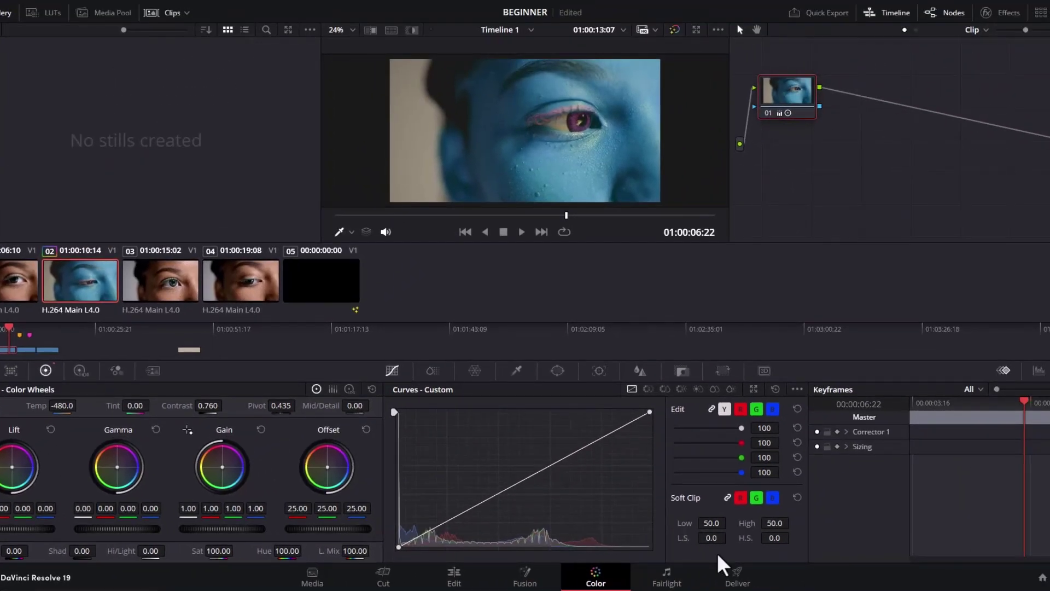
Limit the delivery render to an In/Out range with its out point at 01:00:17:24, the end of the last eye export clip
{"action": "left_click", "coordinate": [739, 580]}
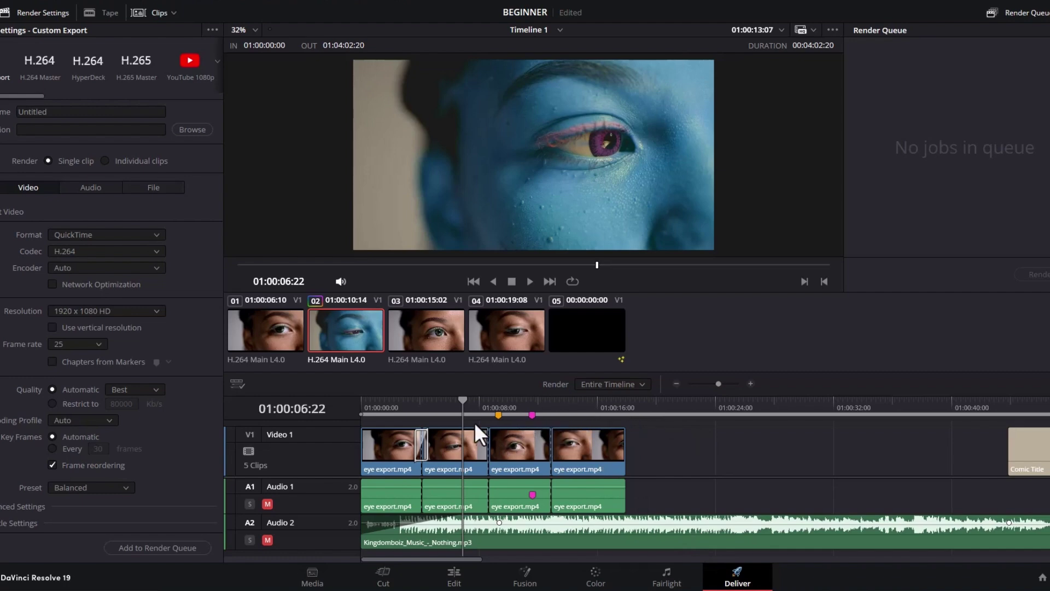
{"action": "left_click_drag", "start_coordinate": [461, 401], "coordinate": [621, 405]}
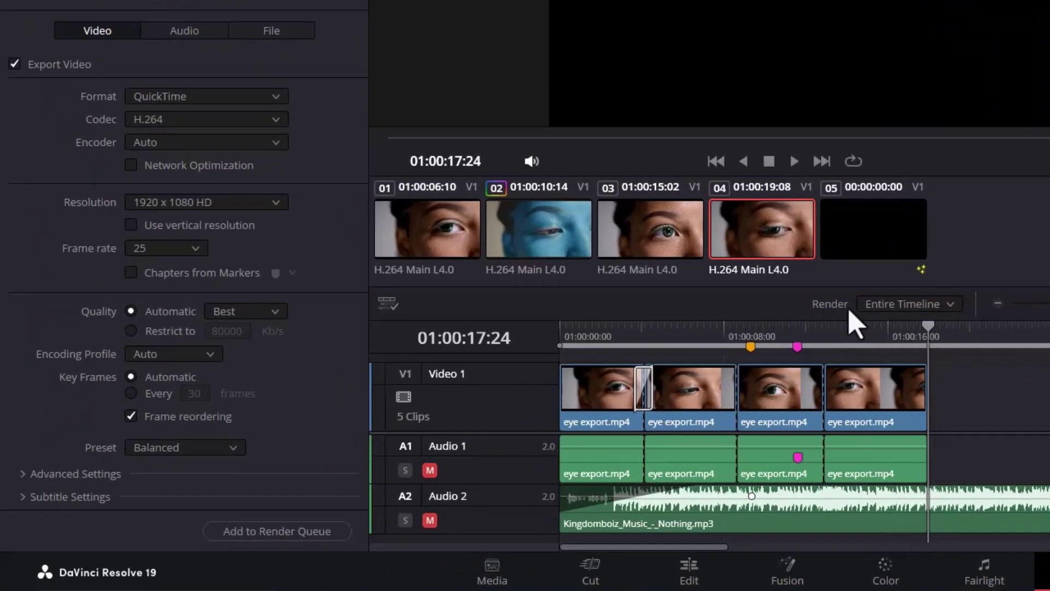
{"action": "left_click", "coordinate": [900, 305]}
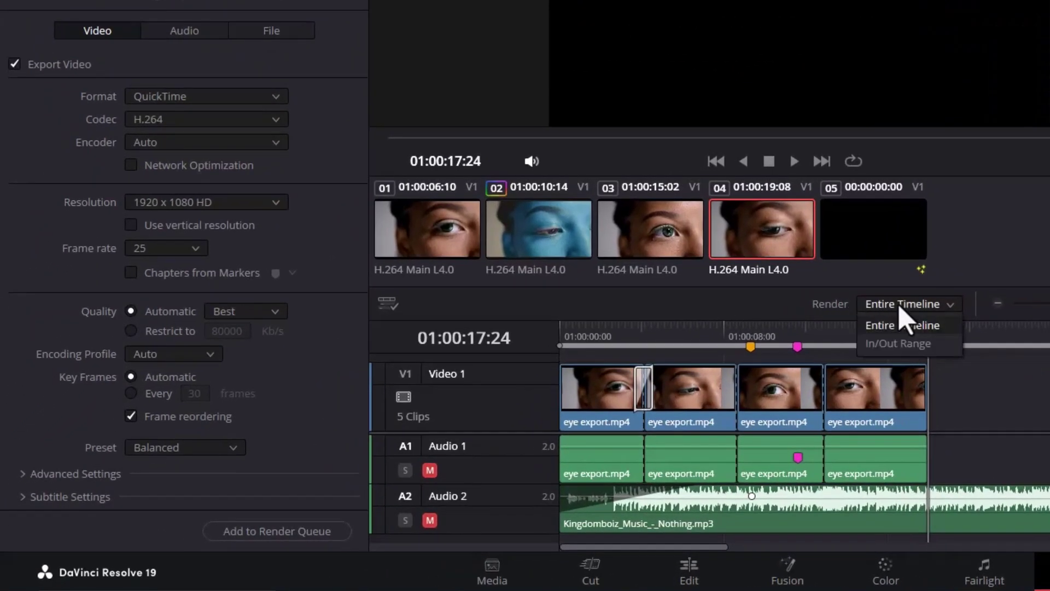
{"action": "left_click", "coordinate": [901, 349]}
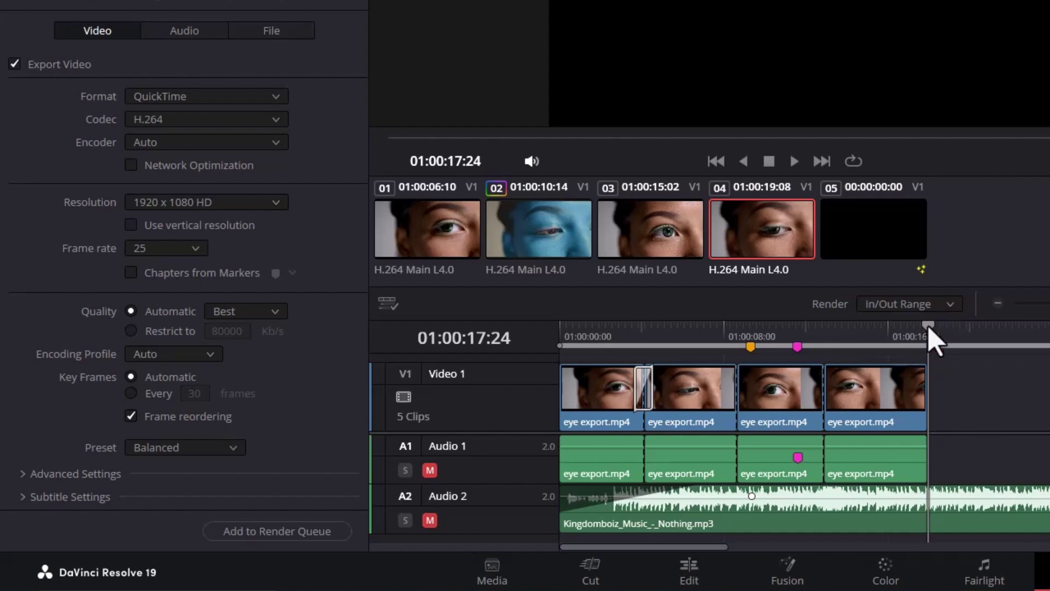
{"action": "mouse_move", "coordinate": [929, 330]}
{"action": "left_mouse_down"}
{"action": "mouse_move", "coordinate": [561, 338]}
{"action": "mouse_move", "coordinate": [629, 329]}
{"action": "mouse_move", "coordinate": [930, 338]}
{"action": "left_mouse_up"}
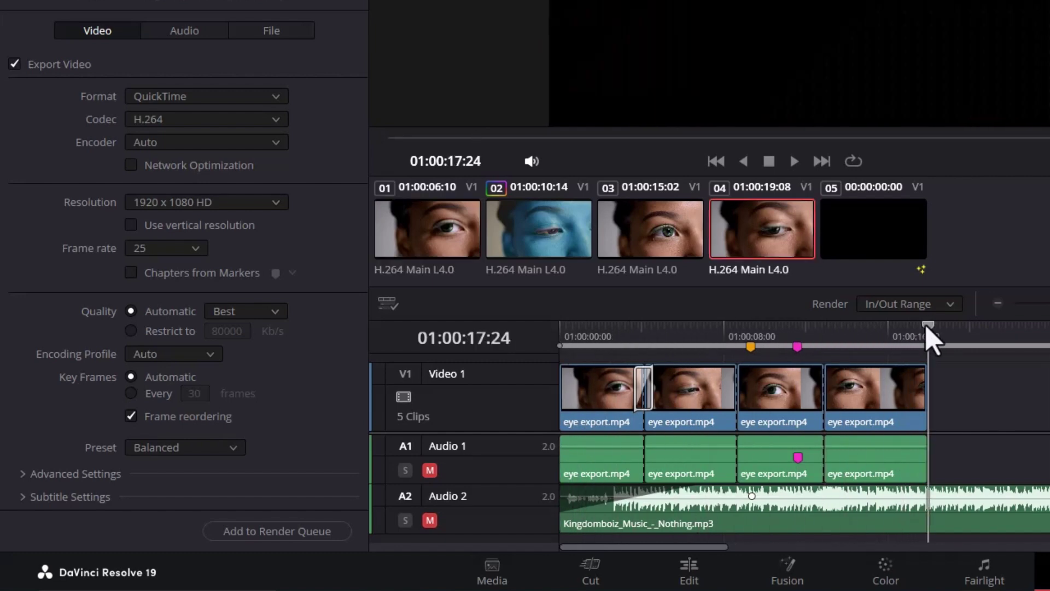
{"action": "key", "text": "o"}
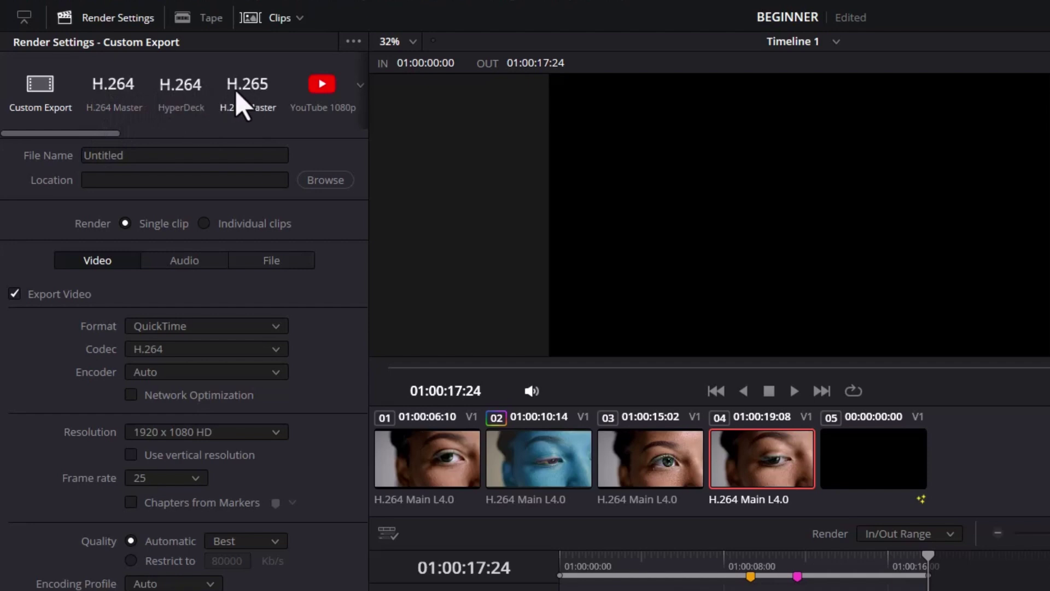
Look through the render presets and choose H.264 Master
{"action": "left_click_drag", "start_coordinate": [104, 133], "coordinate": [341, 143]}
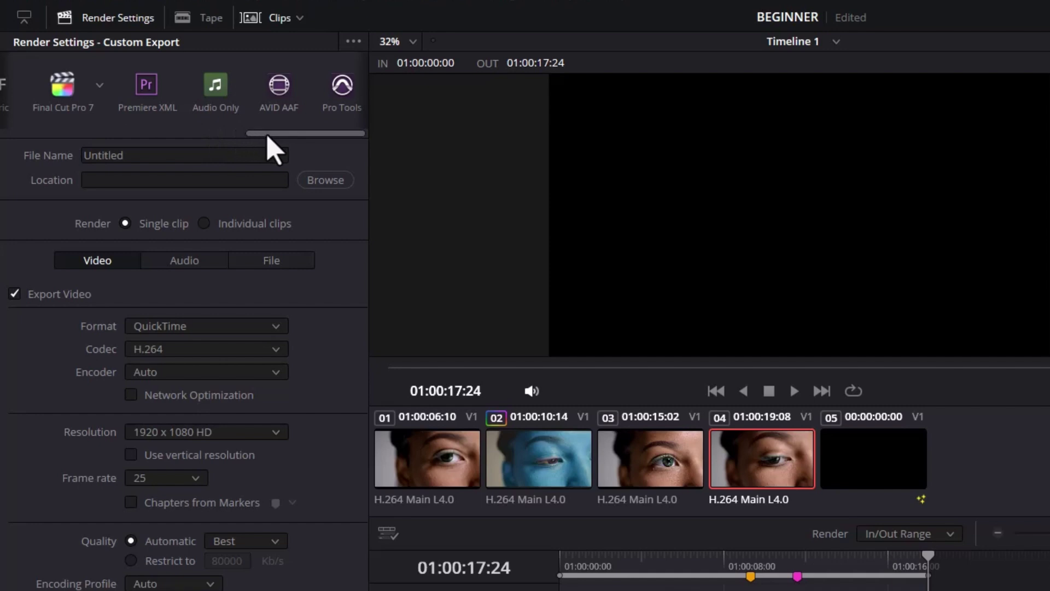
{"action": "left_click_drag", "start_coordinate": [265, 141], "coordinate": [11, 157]}
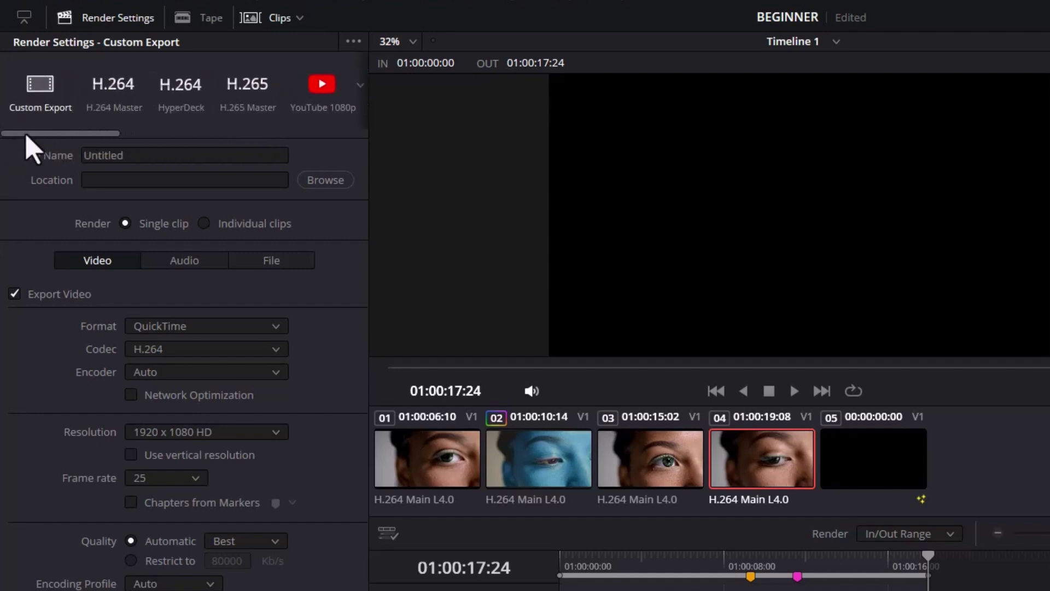
{"action": "left_click", "coordinate": [113, 104]}
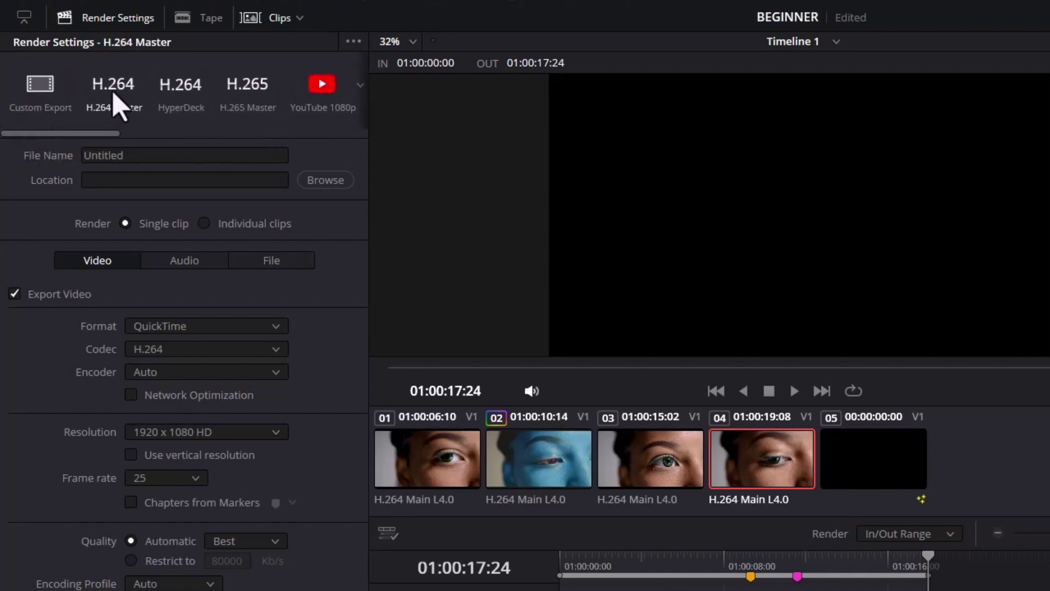
Name the export file 1ST EXPORT and set its save location to the Desktop
{"action": "left_click", "coordinate": [141, 159]}
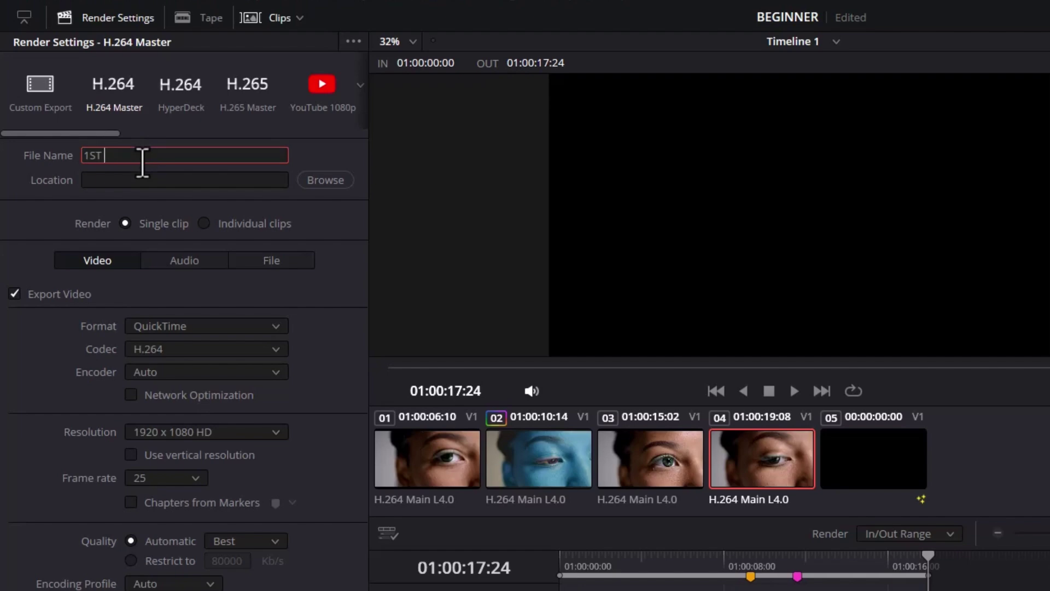
{"action": "type", "text": "1ST EXPORT"}
{"action": "left_click", "coordinate": [325, 180]}
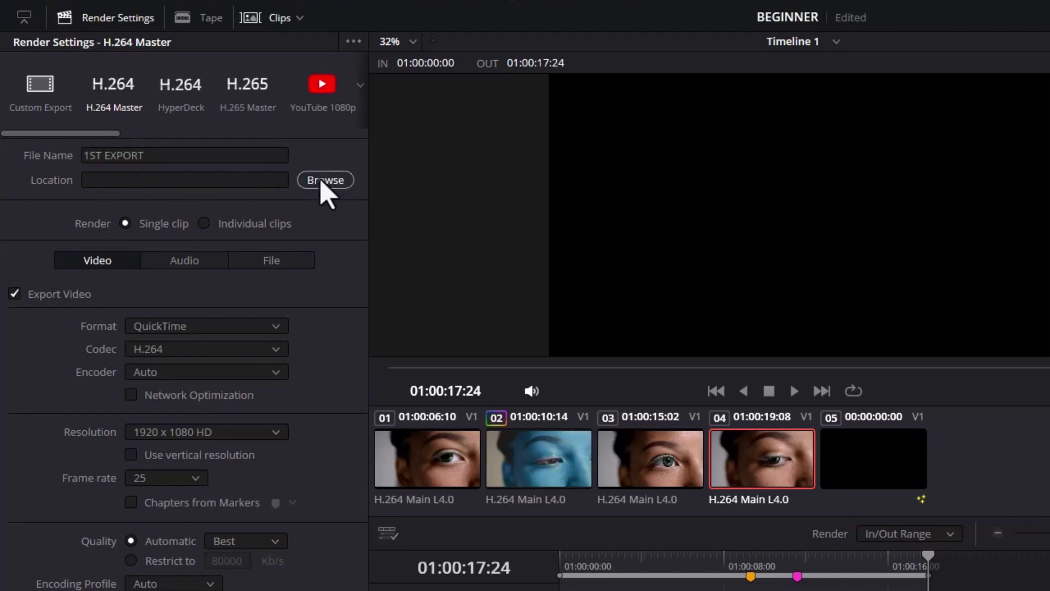
{"action": "left_click", "coordinate": [70, 175]}
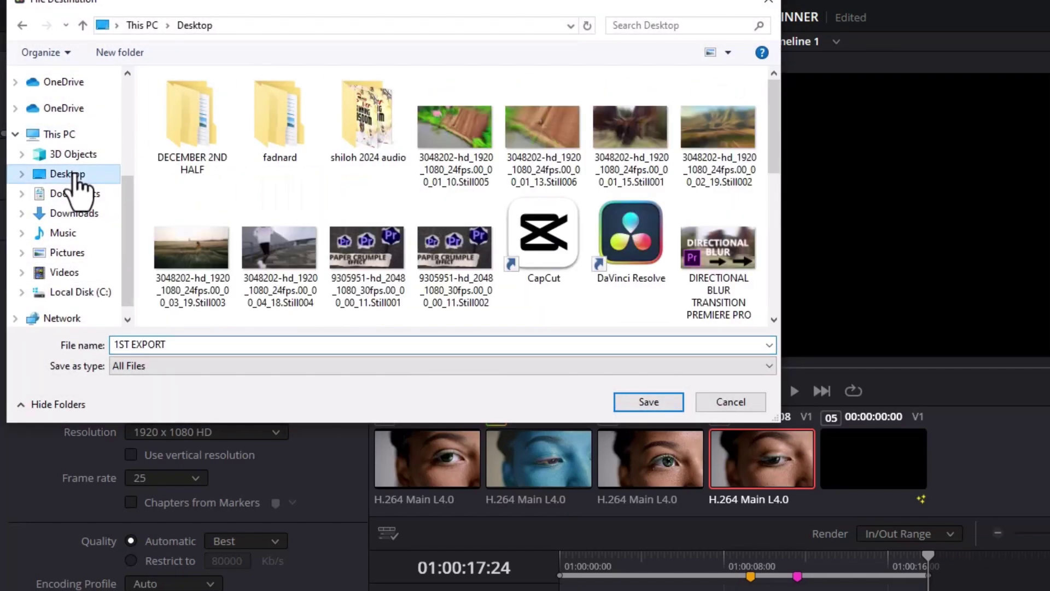
{"action": "left_click", "coordinate": [640, 408]}
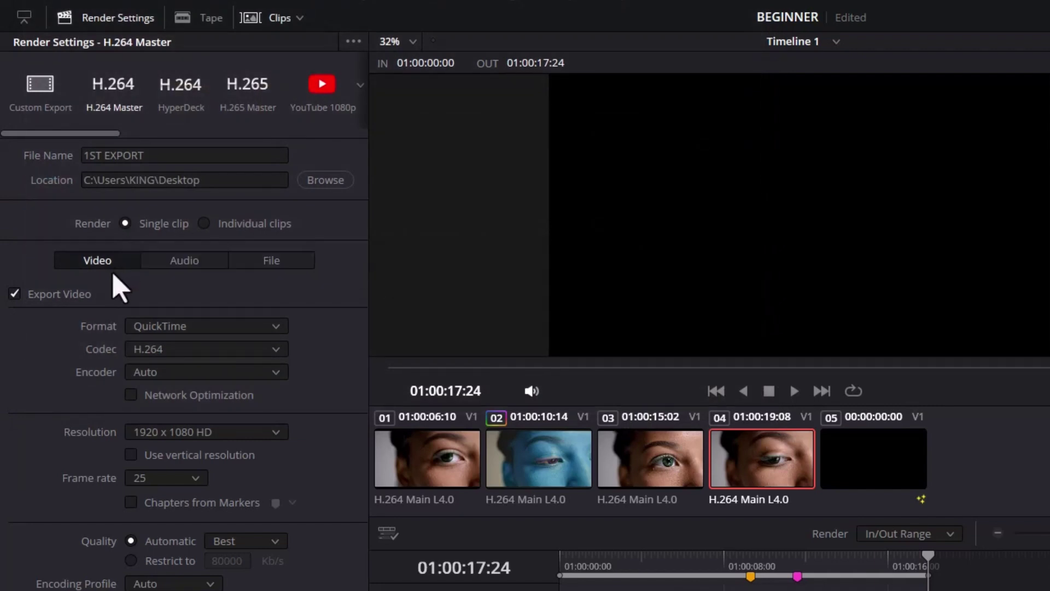
Set the export format to MP4 and render the job through the render queue
{"action": "left_click", "coordinate": [178, 327]}
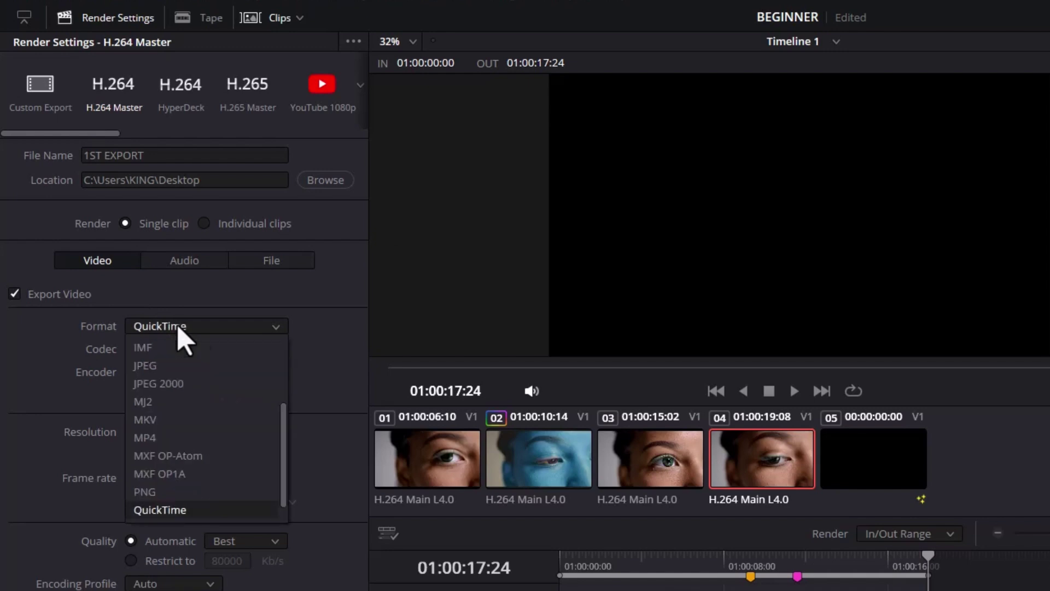
{"action": "left_click", "coordinate": [235, 438]}
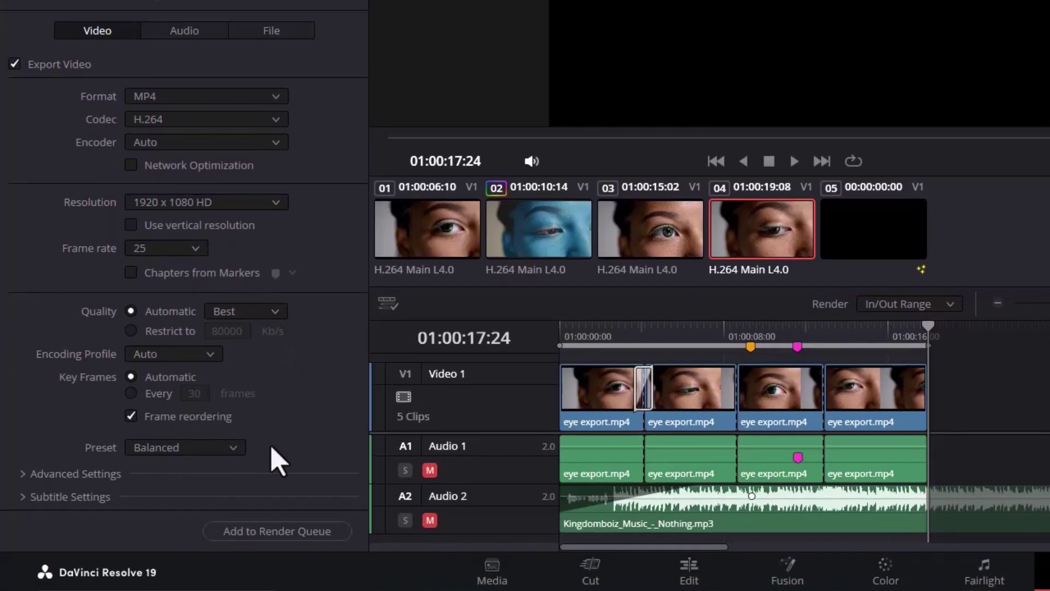
{"action": "left_click", "coordinate": [261, 537]}
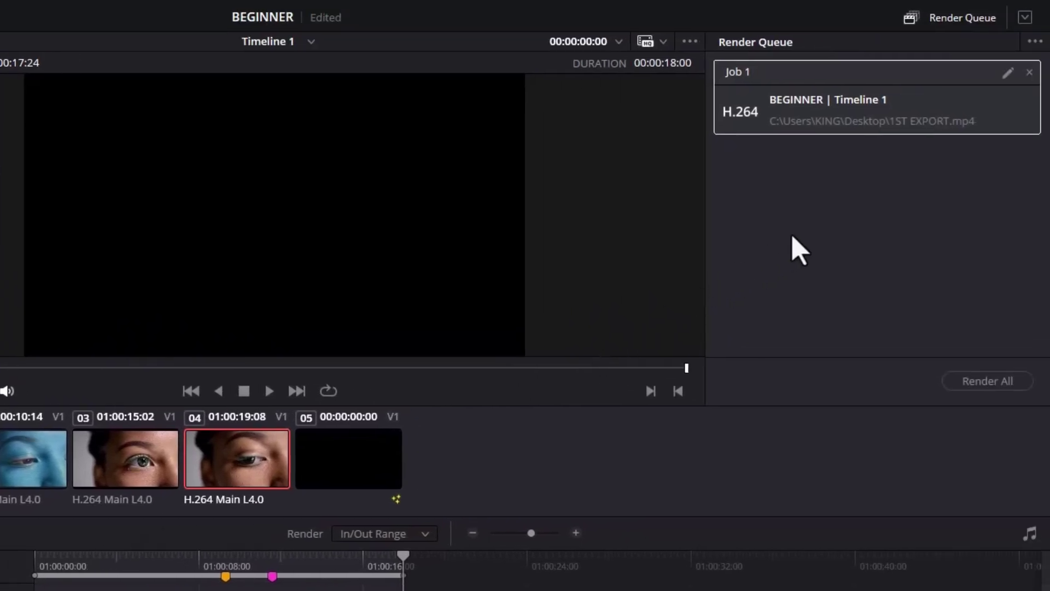
{"action": "left_click", "coordinate": [979, 383]}
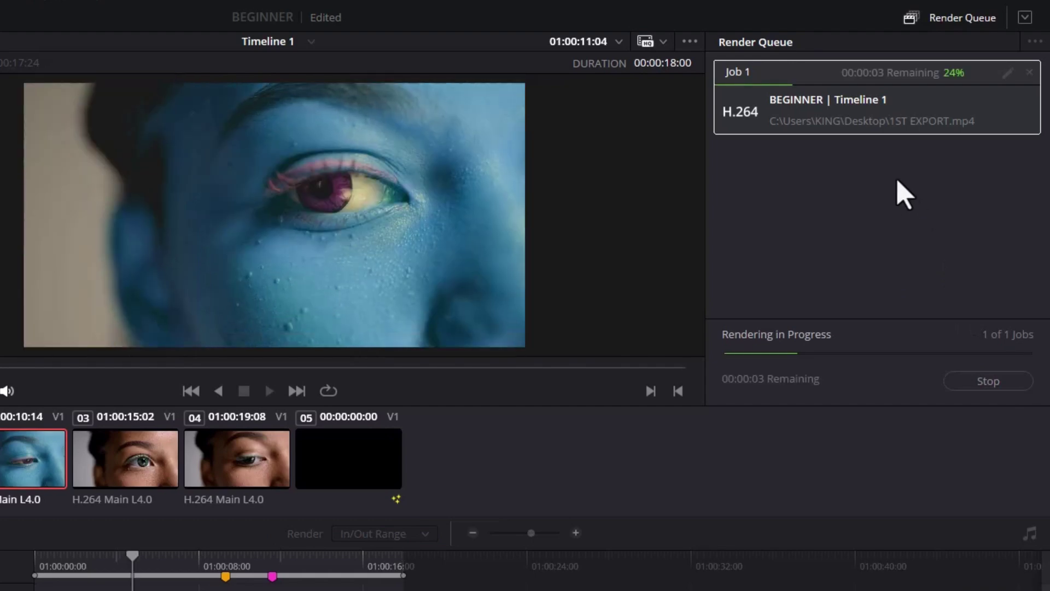